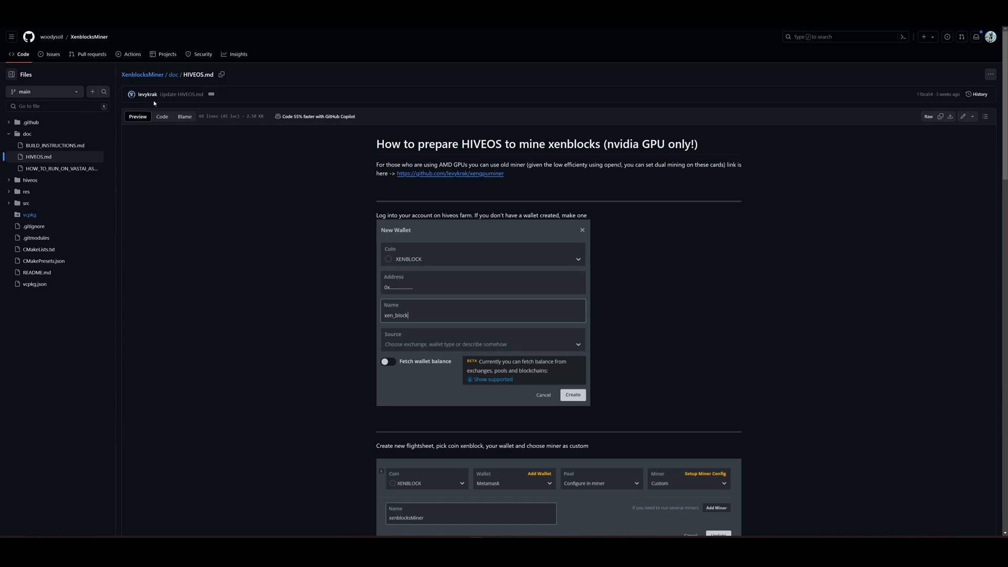
Step: Read through the HIVEOS.md guide on preparing HIVEOS to mine xenblocks and highlight "nvidia GPU only!" in its heading
{"action": "scroll", "coordinate": [615, 254], "scroll_direction": "down", "scroll_amount": 1}
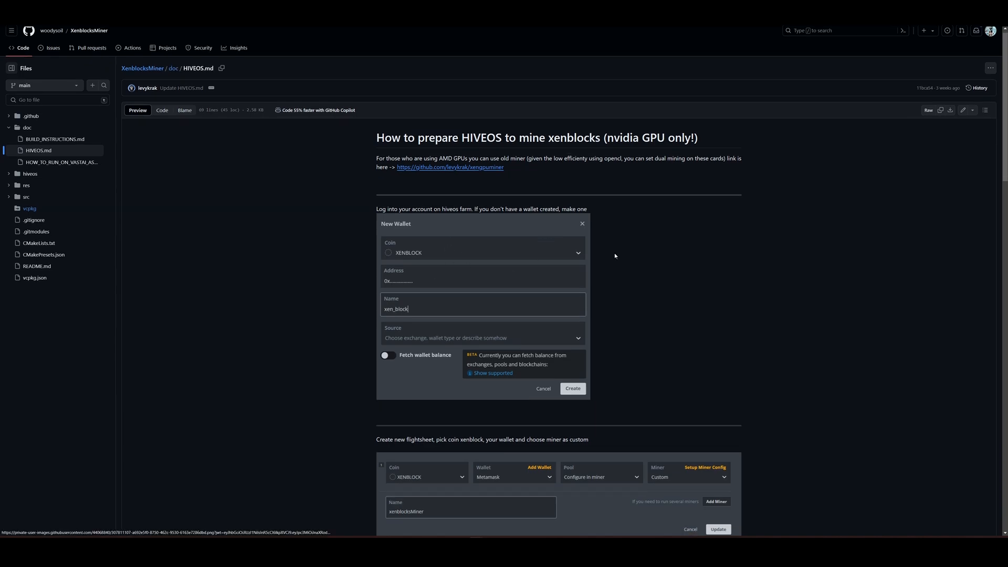
{"action": "scroll", "coordinate": [615, 255], "scroll_direction": "down", "scroll_amount": 4}
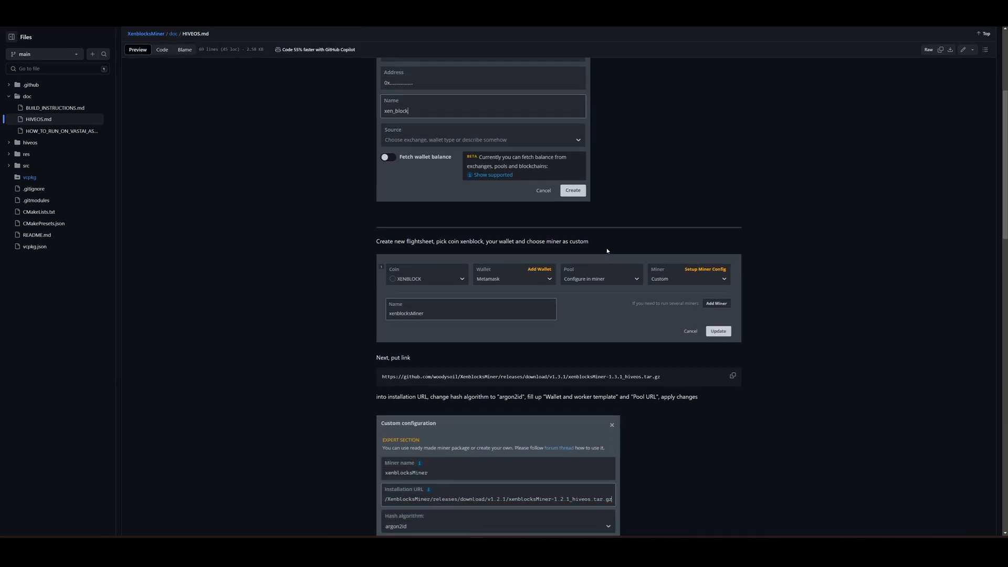
{"action": "scroll", "coordinate": [606, 248], "scroll_direction": "down", "scroll_amount": 4}
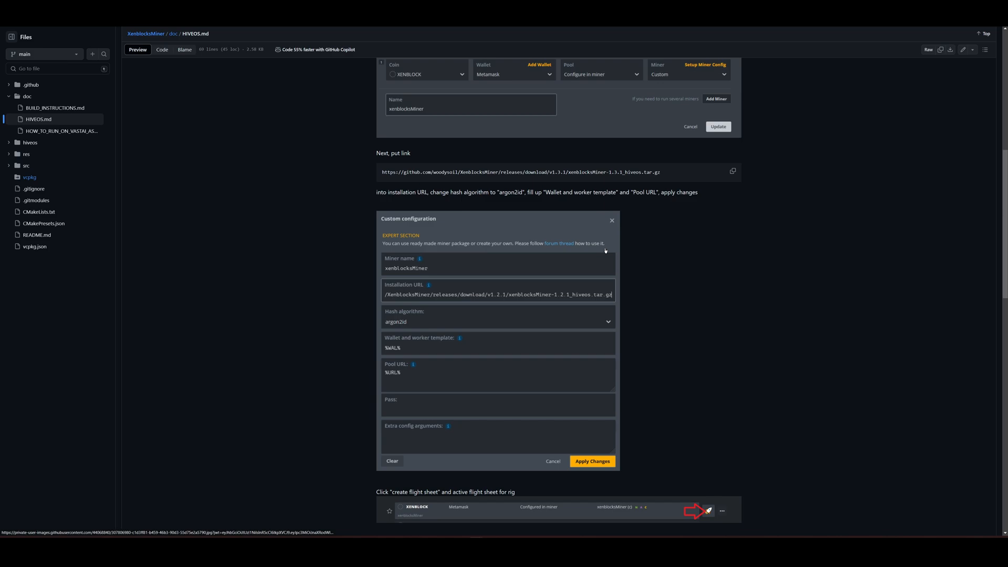
{"action": "scroll", "coordinate": [605, 250], "scroll_direction": "down", "scroll_amount": 6}
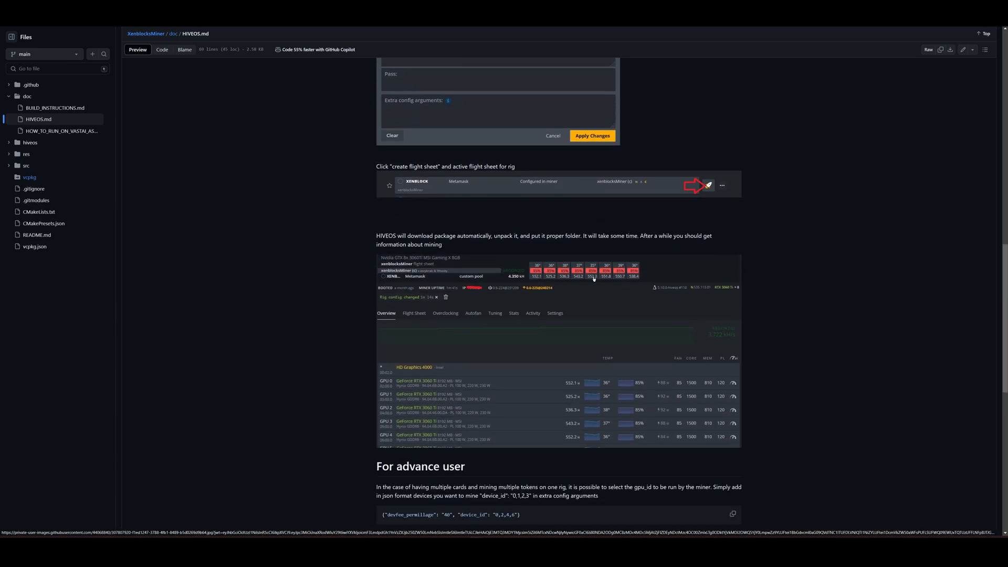
{"action": "scroll", "coordinate": [594, 278], "scroll_direction": "down", "scroll_amount": 4}
{"action": "scroll", "coordinate": [594, 277], "scroll_direction": "up", "scroll_amount": 4}
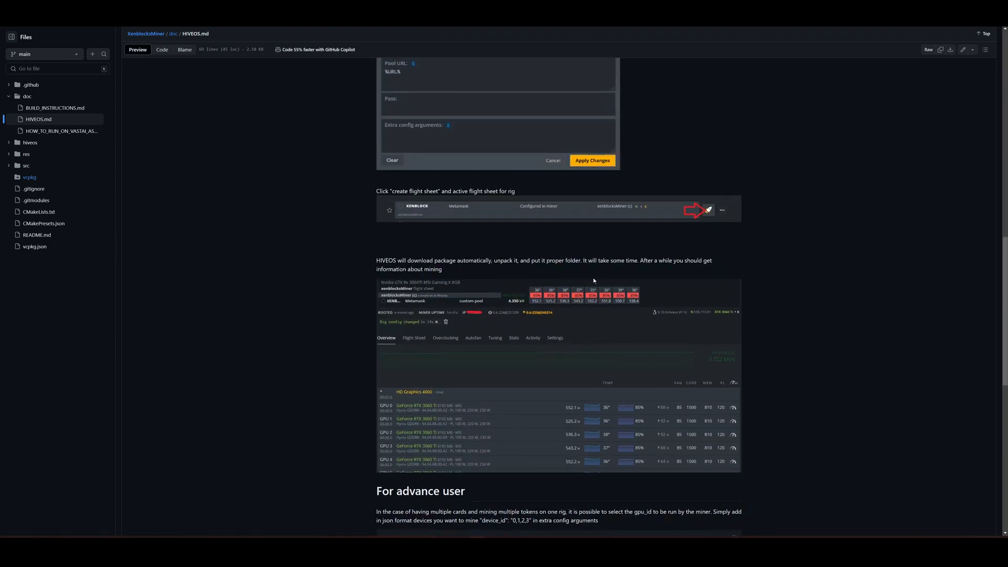
{"action": "scroll", "coordinate": [599, 281], "scroll_direction": "up", "scroll_amount": 8}
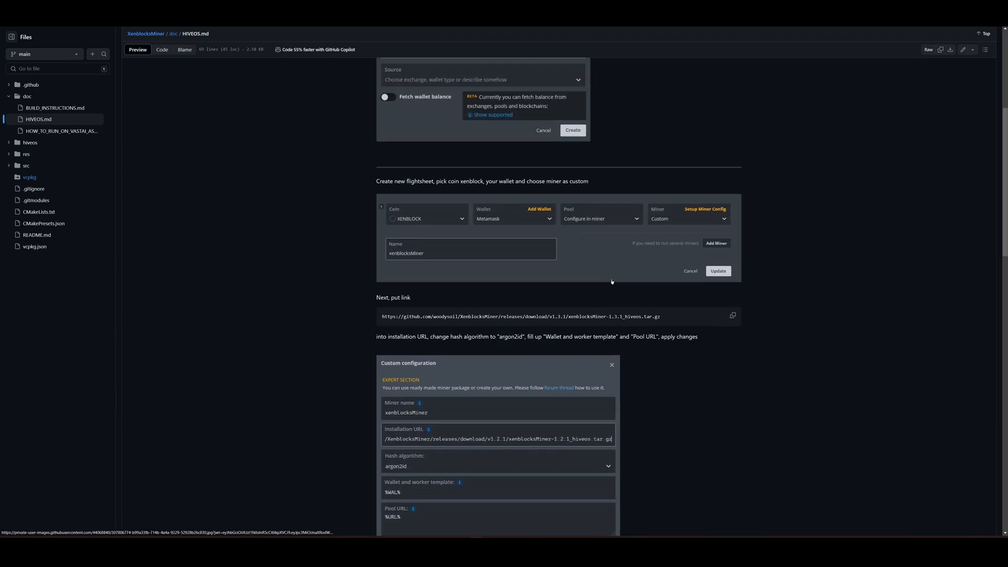
{"action": "scroll", "coordinate": [609, 280], "scroll_direction": "up", "scroll_amount": 5}
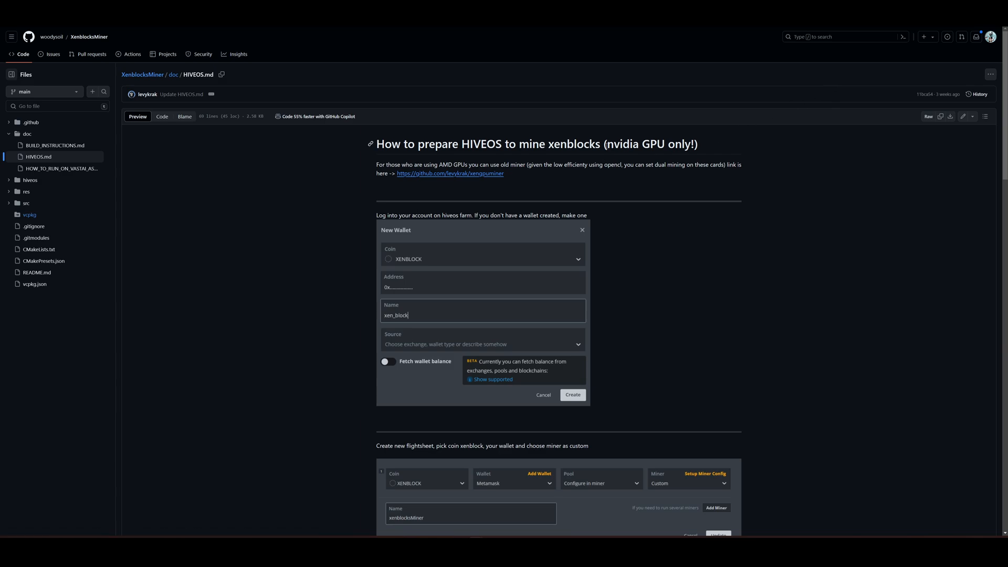
{"action": "left_click_drag", "start_coordinate": [607, 146], "coordinate": [743, 148]}
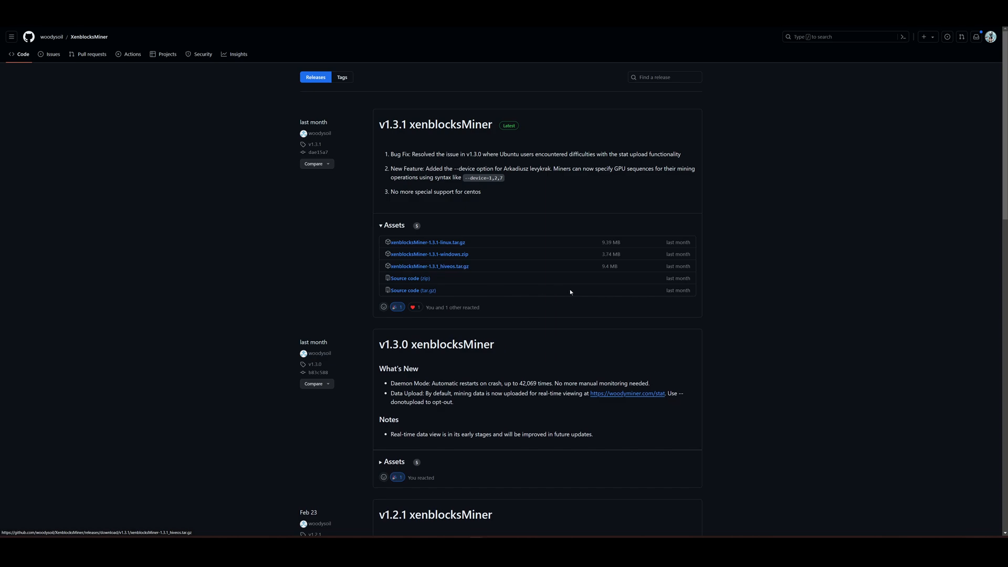
Step: Look through the XenblocksMiner release notes, from v1.3.1 back to the v1.1.1 release
{"action": "scroll", "coordinate": [559, 288], "scroll_direction": "down", "scroll_amount": 4}
{"action": "scroll", "coordinate": [521, 333], "scroll_direction": "down", "scroll_amount": 2}
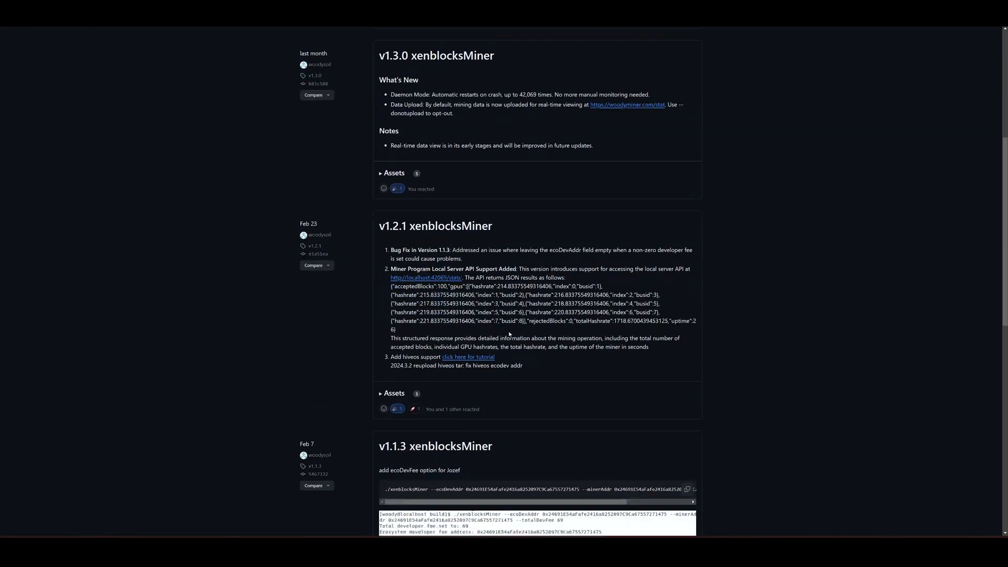
{"action": "scroll", "coordinate": [623, 332], "scroll_direction": "down", "scroll_amount": 4}
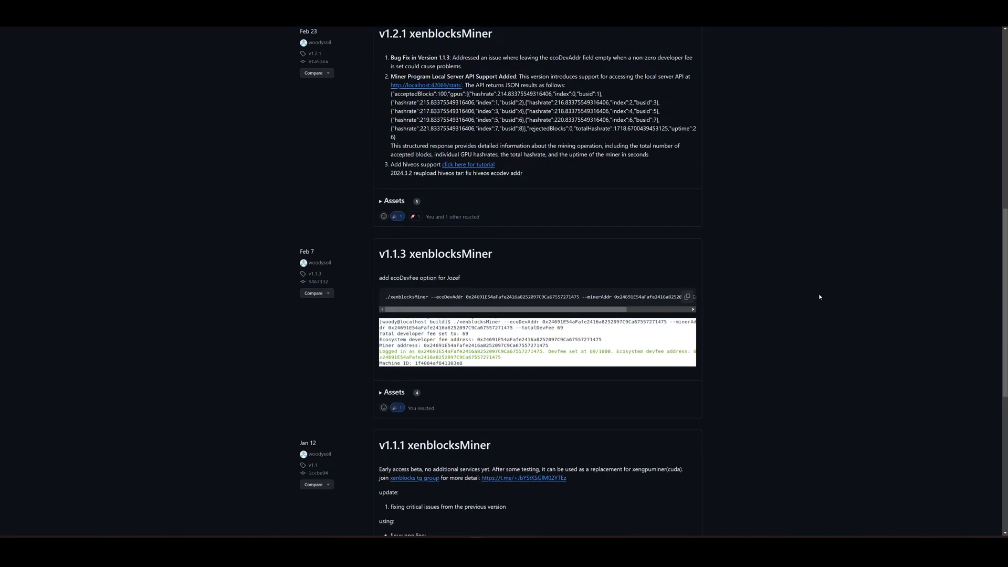
{"action": "scroll", "coordinate": [813, 294], "scroll_direction": "up", "scroll_amount": 1}
{"action": "scroll", "coordinate": [803, 270], "scroll_direction": "up", "scroll_amount": 3}
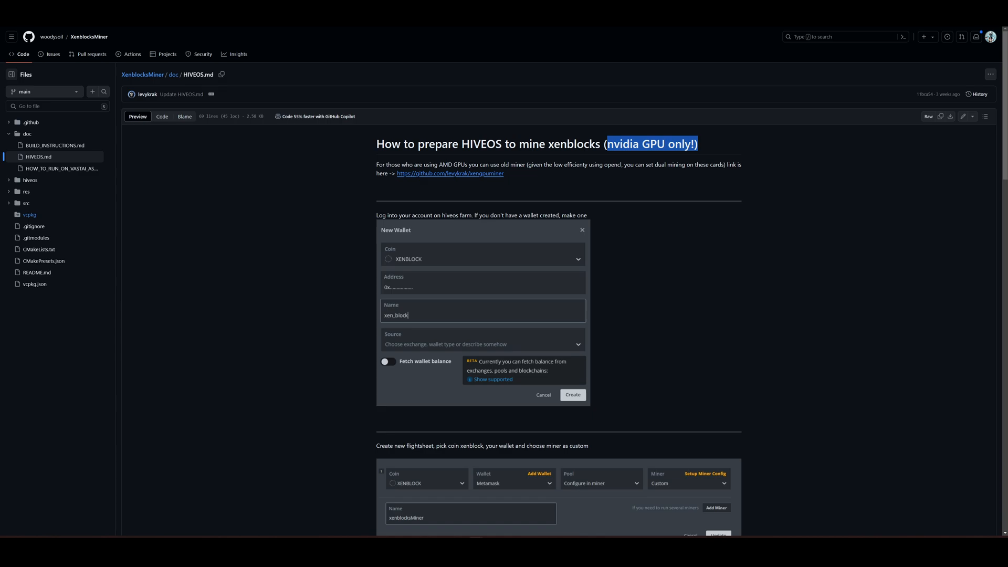
Step: Switch to the Hive OS test Farm and start a new wallet with XENBLOCK as its coin
{"action": "left_click", "coordinate": [184, 19]}
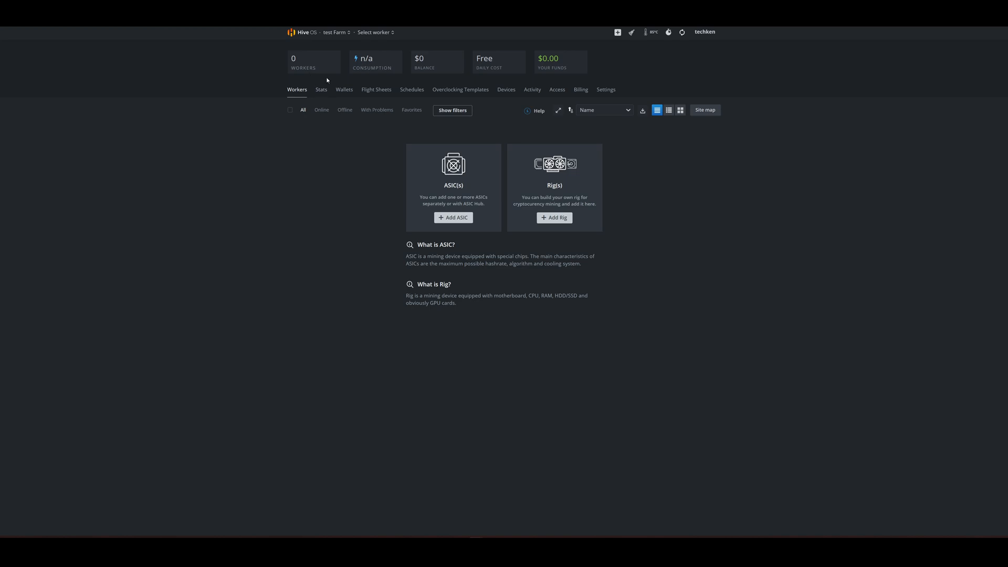
{"action": "left_click", "coordinate": [340, 91]}
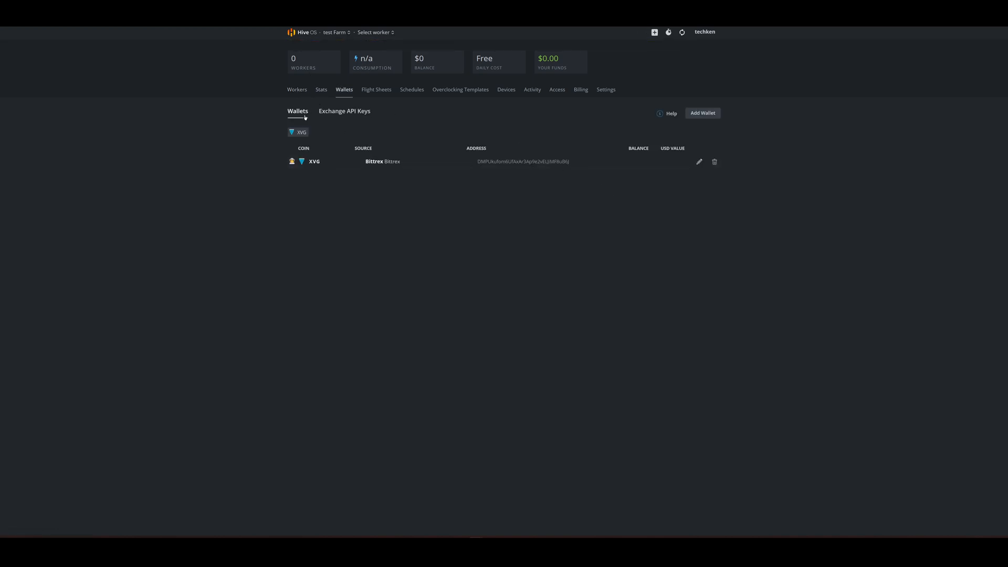
{"action": "left_click", "coordinate": [717, 115]}
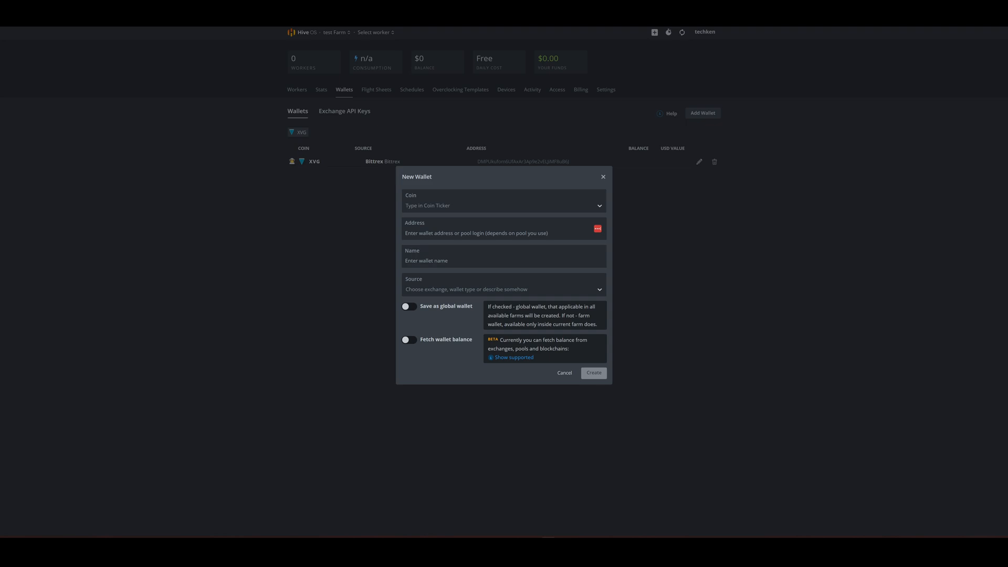
{"action": "left_click", "coordinate": [600, 204]}
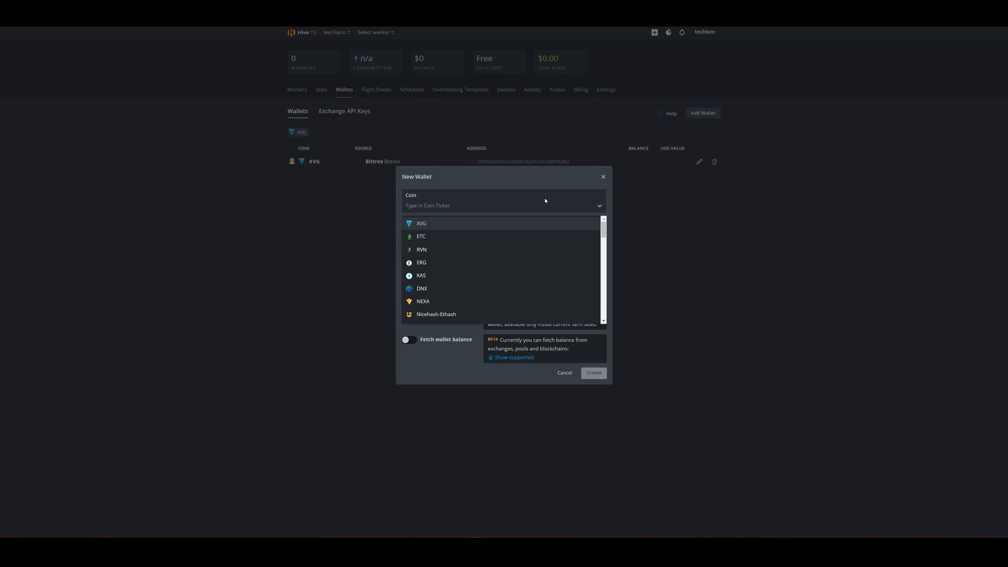
{"action": "type", "text": "xen"}
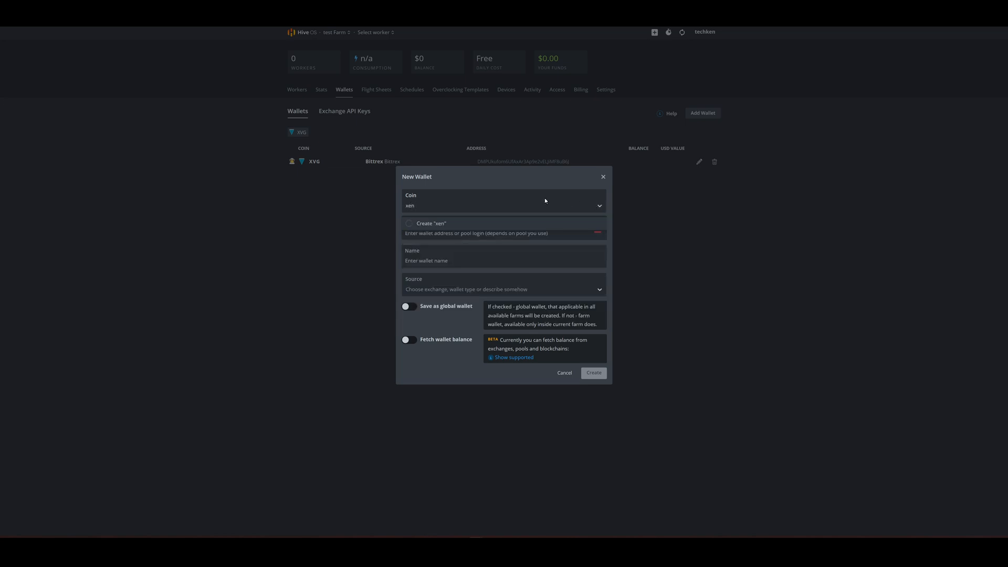
{"action": "type", "text": "block"}
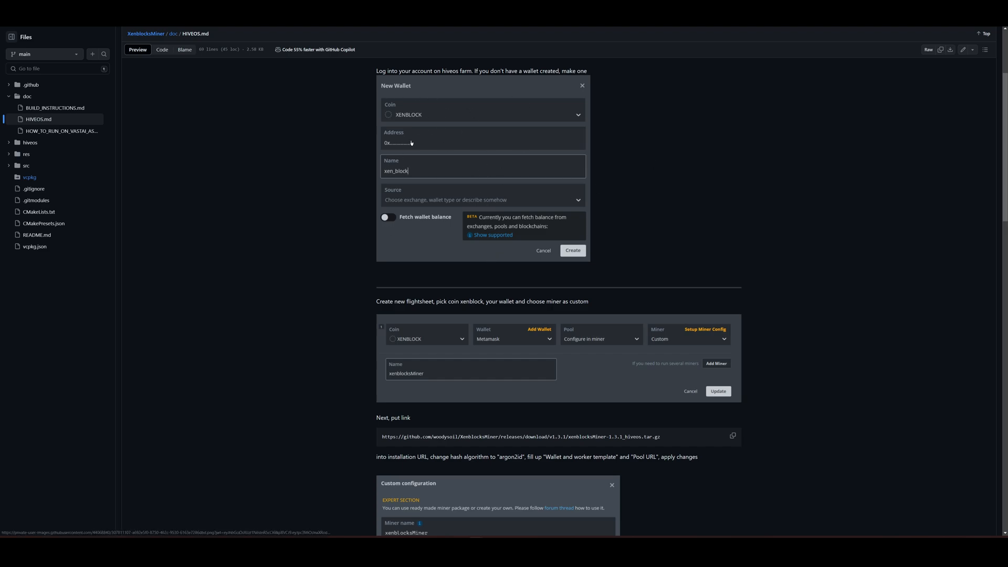
Step: Start a new flight sheet with coin XENBLOCK, wallet gen and pool Configure in miner
{"action": "scroll", "coordinate": [438, 341], "scroll_direction": "down", "scroll_amount": 1}
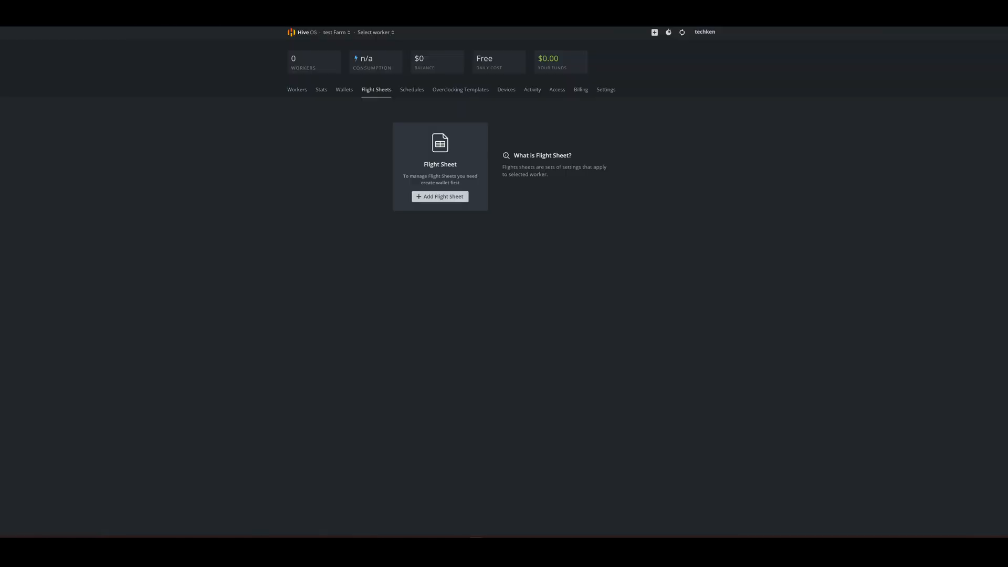
{"action": "left_click", "coordinate": [429, 197]}
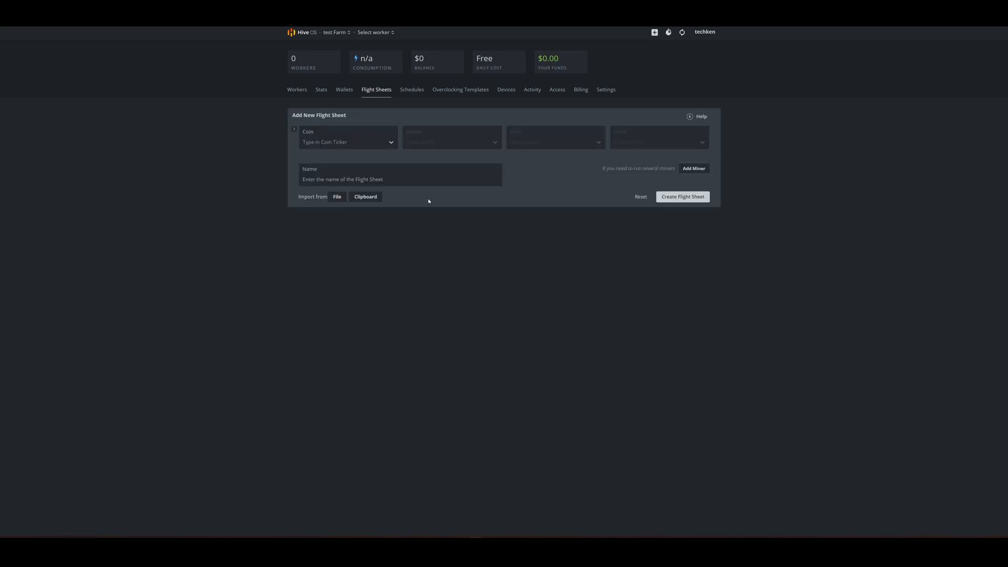
{"action": "left_click", "coordinate": [394, 143]}
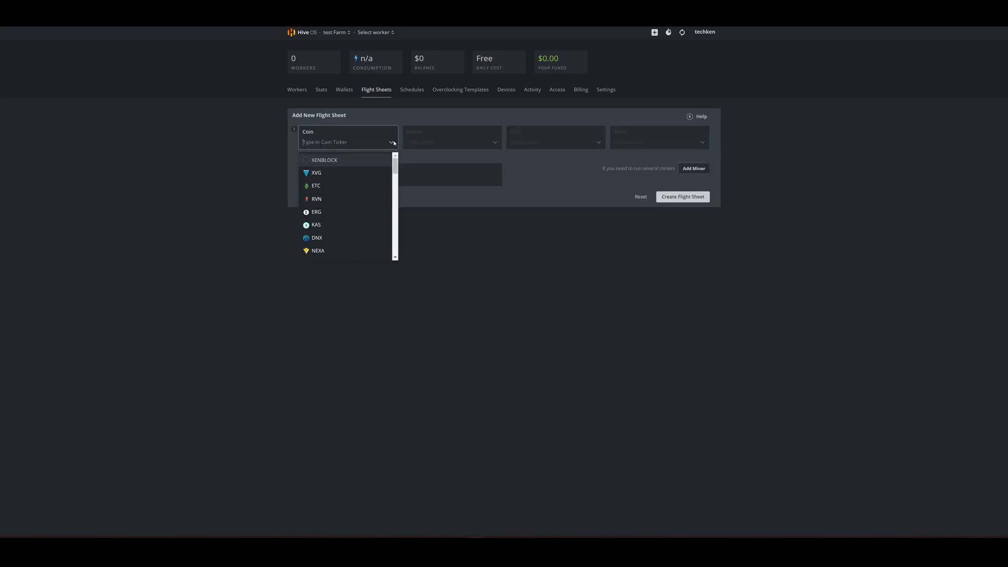
{"action": "left_click", "coordinate": [331, 161]}
{"action": "left_click", "coordinate": [495, 144]}
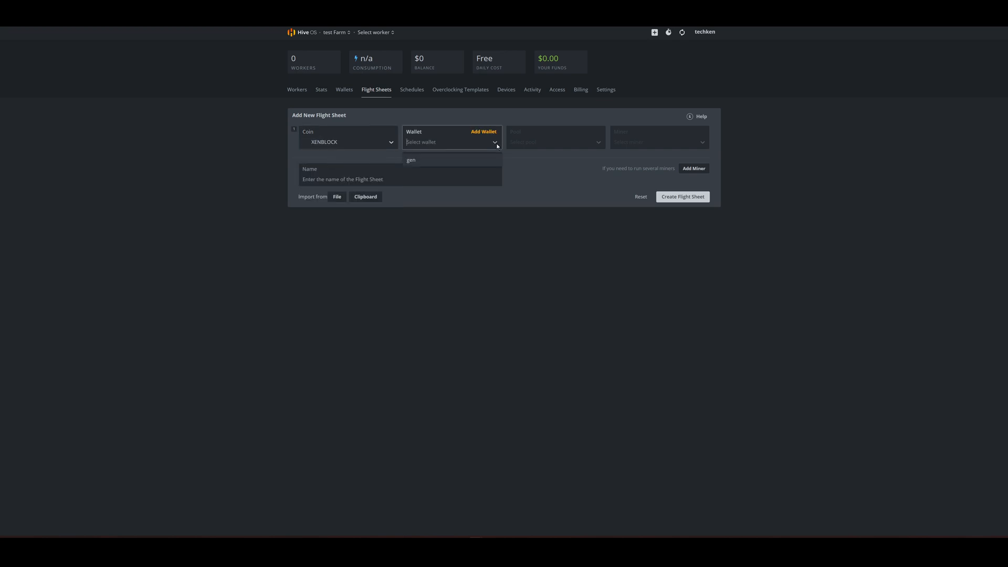
{"action": "left_click", "coordinate": [467, 159]}
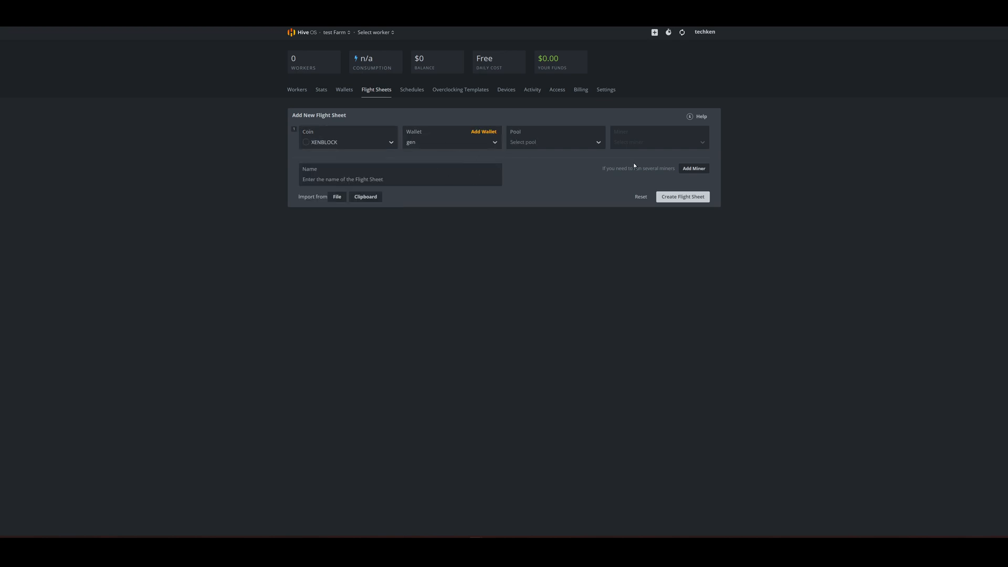
{"action": "left_click", "coordinate": [599, 143]}
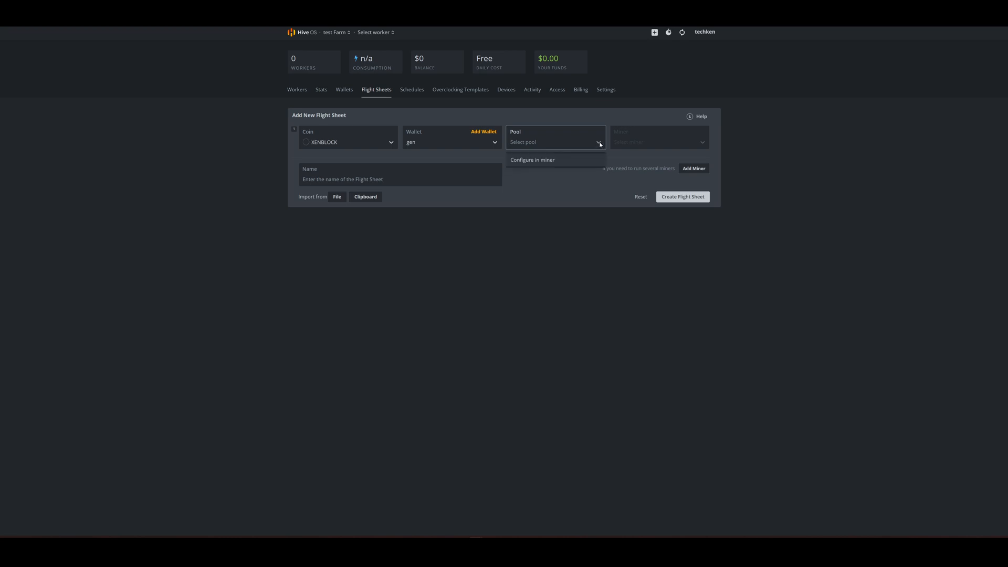
{"action": "left_click", "coordinate": [574, 163]}
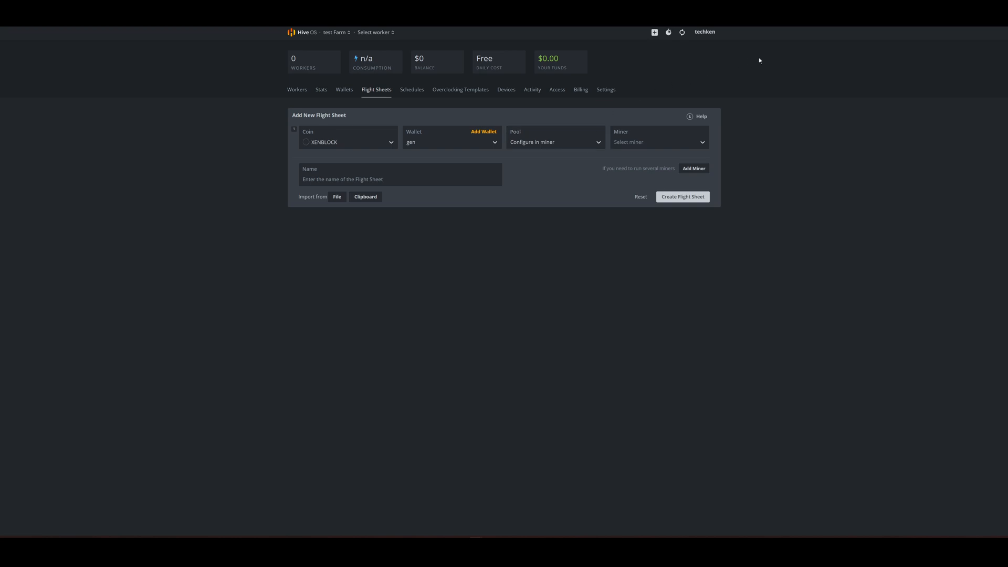
Step: Copy the xenblocksMiner-1.3.1_hiveos.tar.gz download link from the HIVEOS.md guide and return to the Hive OS flight sheet
{"action": "left_click", "coordinate": [866, 13]}
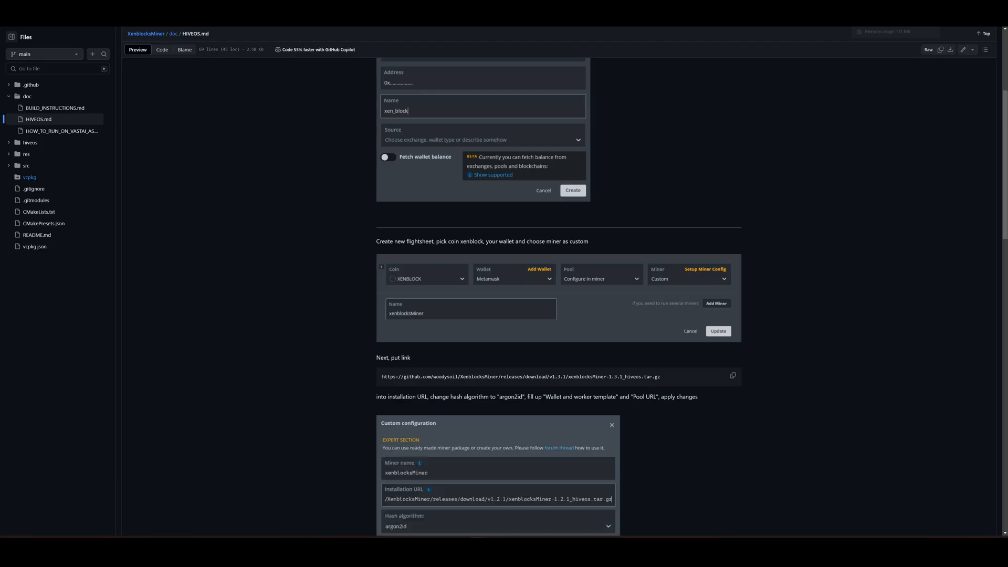
{"action": "scroll", "coordinate": [684, 189], "scroll_direction": "down", "scroll_amount": 1}
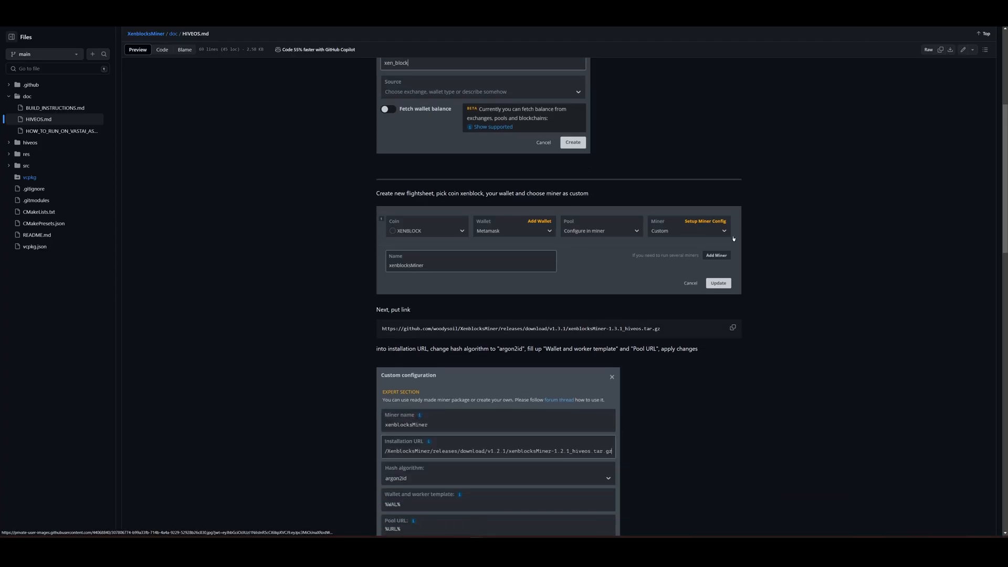
{"action": "scroll", "coordinate": [600, 234], "scroll_direction": "down", "scroll_amount": 3}
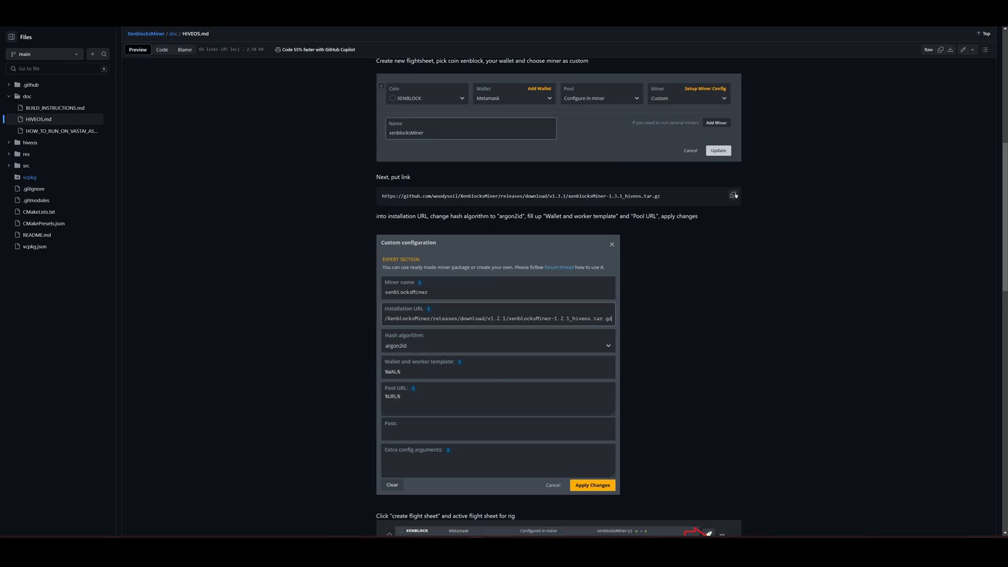
{"action": "left_click", "coordinate": [734, 194]}
{"action": "key", "text": "ctrl+Tab"}
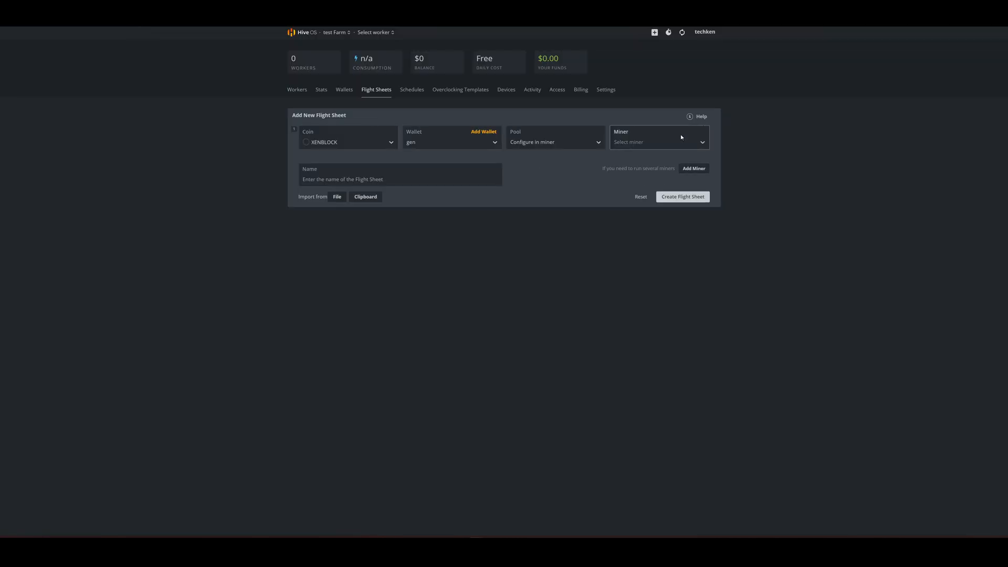
Step: Set the flight sheet's miner to Custom
{"action": "left_click", "coordinate": [629, 142]}
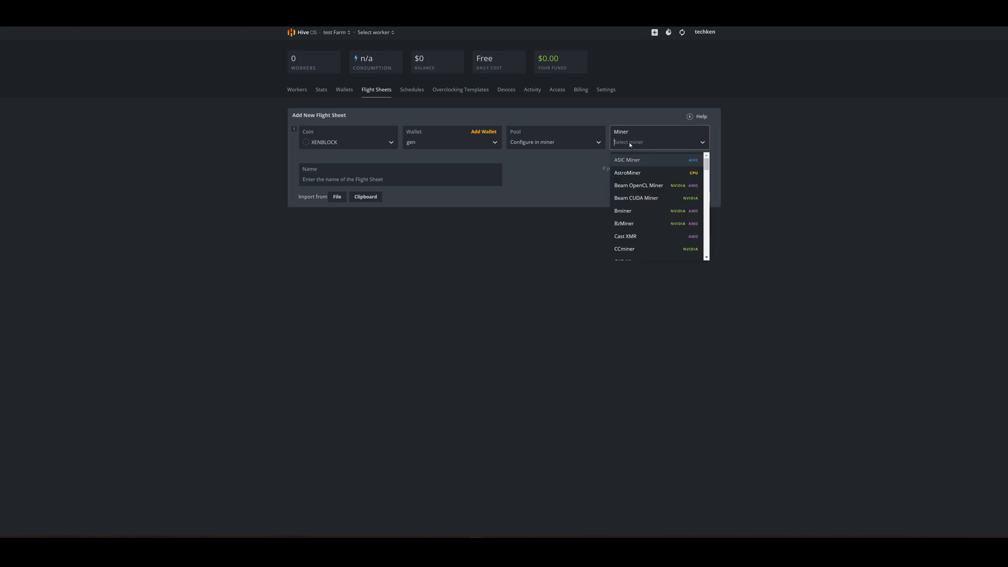
{"action": "left_click", "coordinate": [616, 132]}
{"action": "left_click", "coordinate": [622, 143]}
{"action": "left_click", "coordinate": [622, 143]}
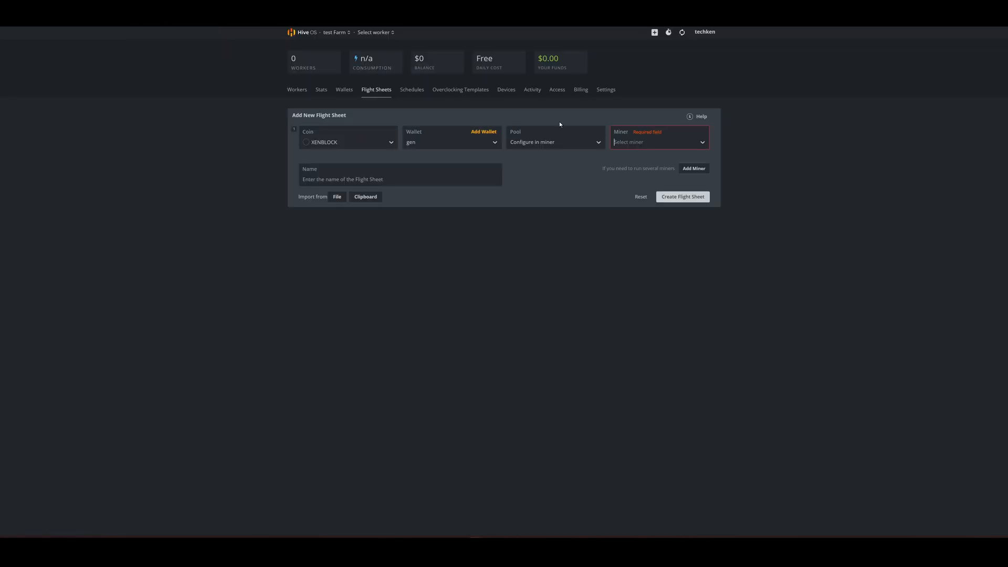
{"action": "left_click", "coordinate": [636, 144]}
{"action": "left_click", "coordinate": [700, 146]}
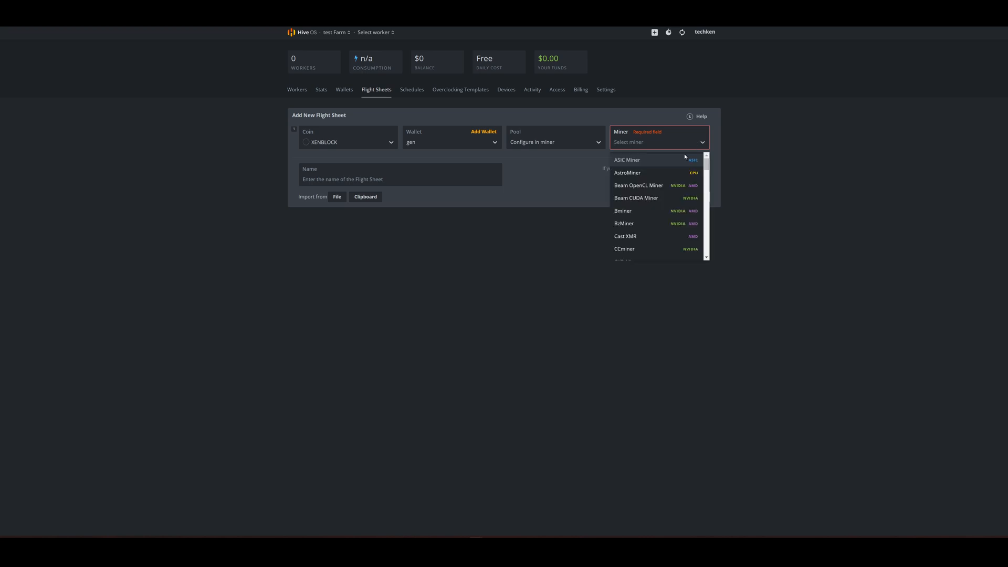
{"action": "type", "text": "cu"}
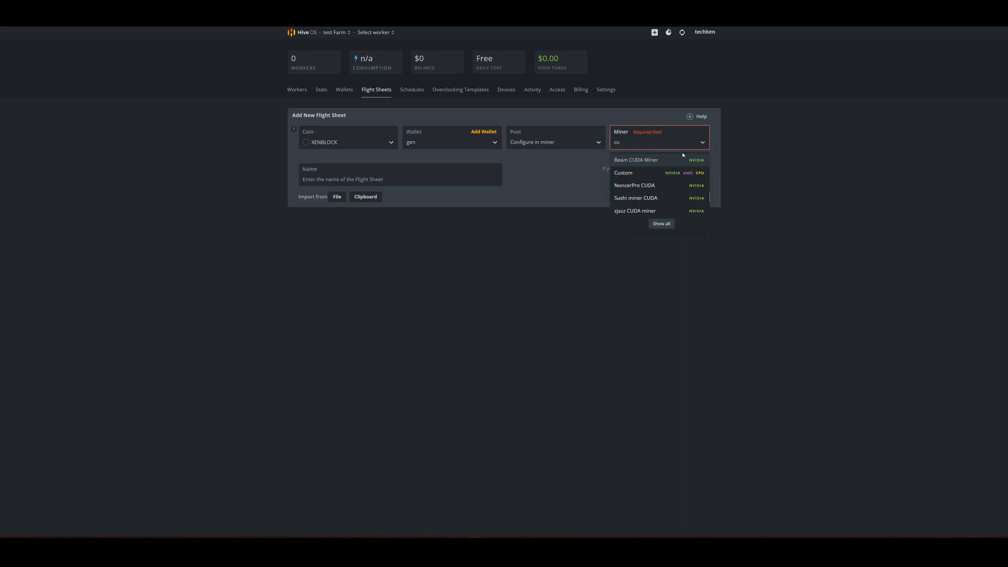
{"action": "left_click", "coordinate": [660, 172]}
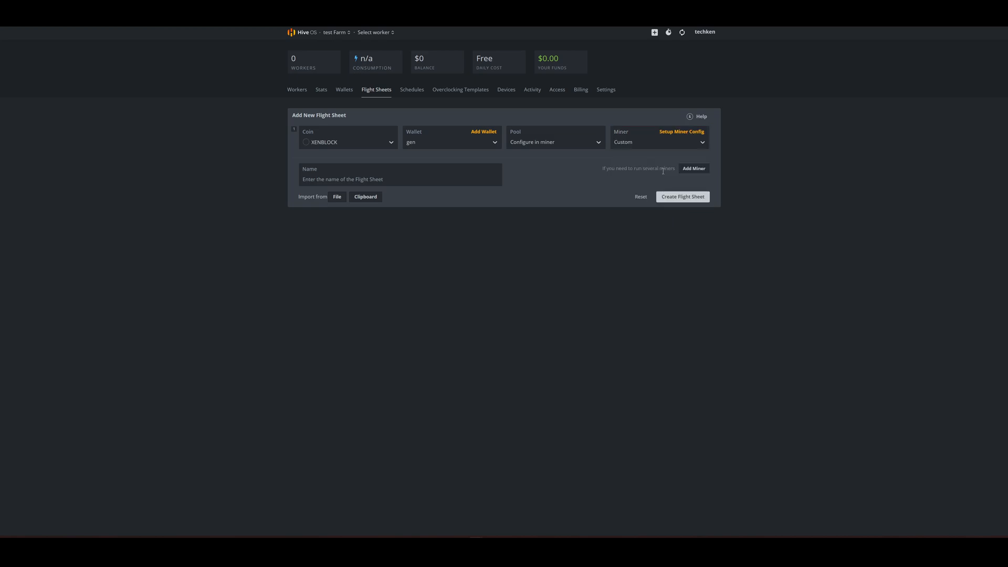
Step: Open the custom miner configuration, check the guide's example, and paste the copied xenblocksMiner link as the installation URL
{"action": "left_click", "coordinate": [678, 133]}
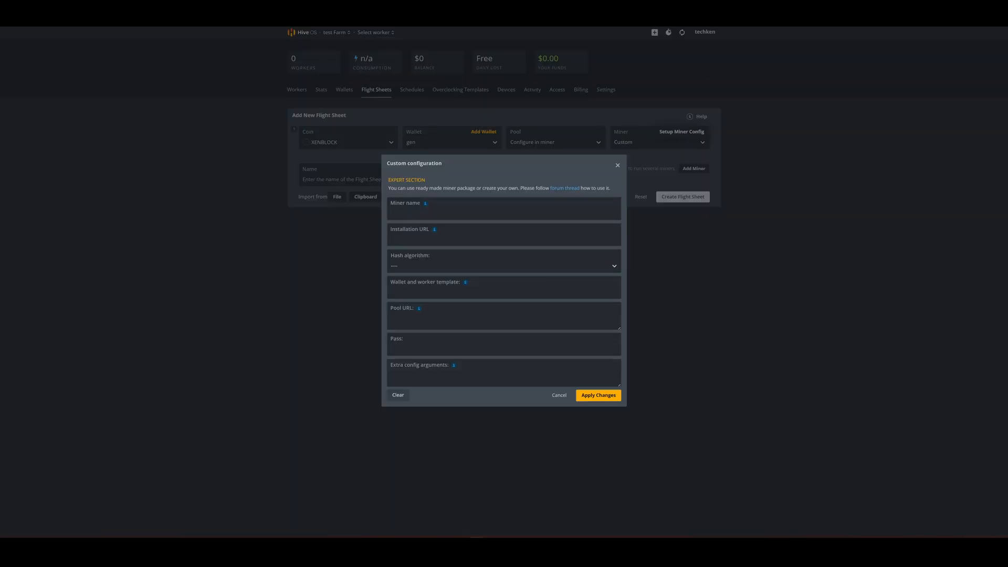
{"action": "key", "text": "ctrl+Tab"}
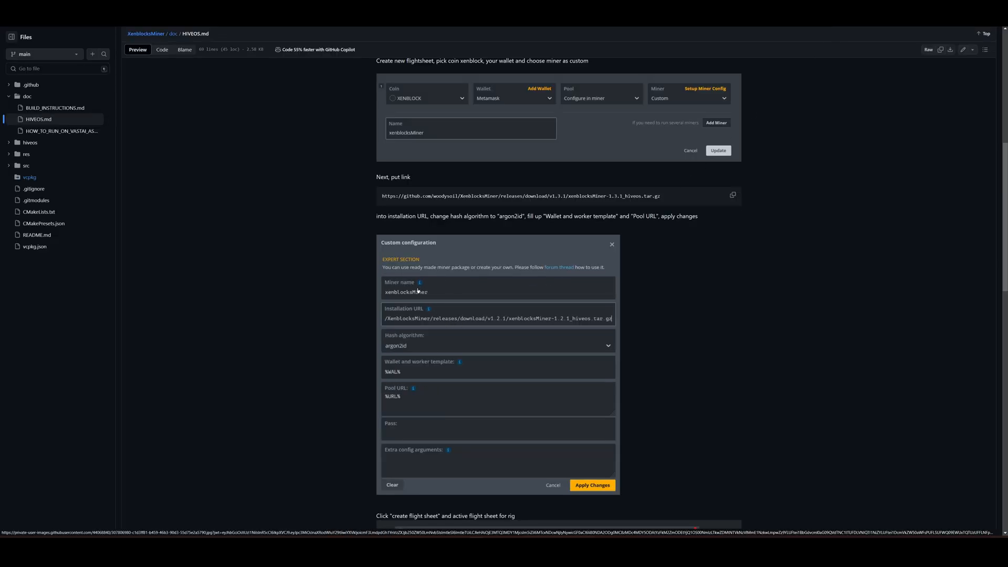
{"action": "scroll", "coordinate": [403, 292], "scroll_direction": "down", "scroll_amount": 1}
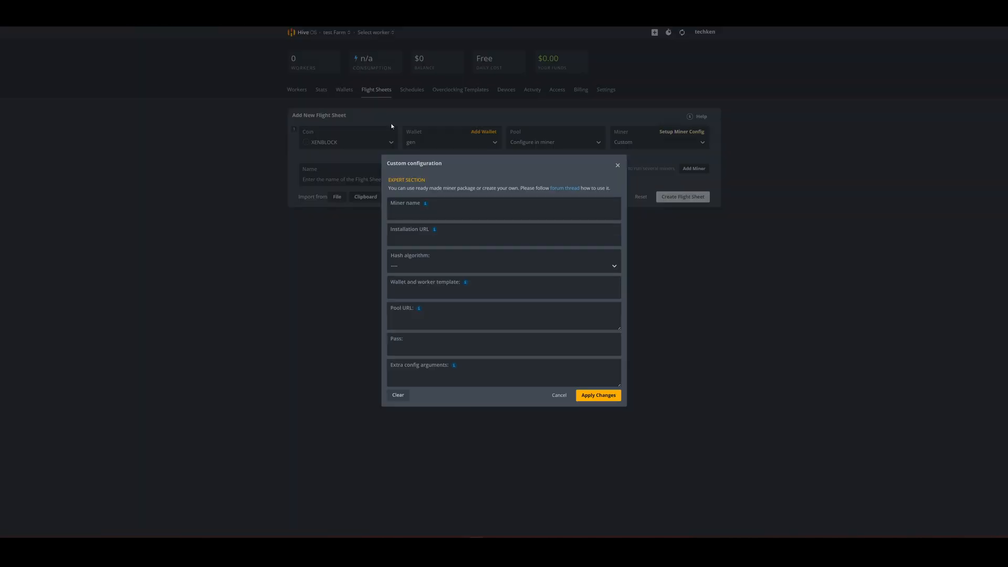
{"action": "right_click", "coordinate": [426, 235]}
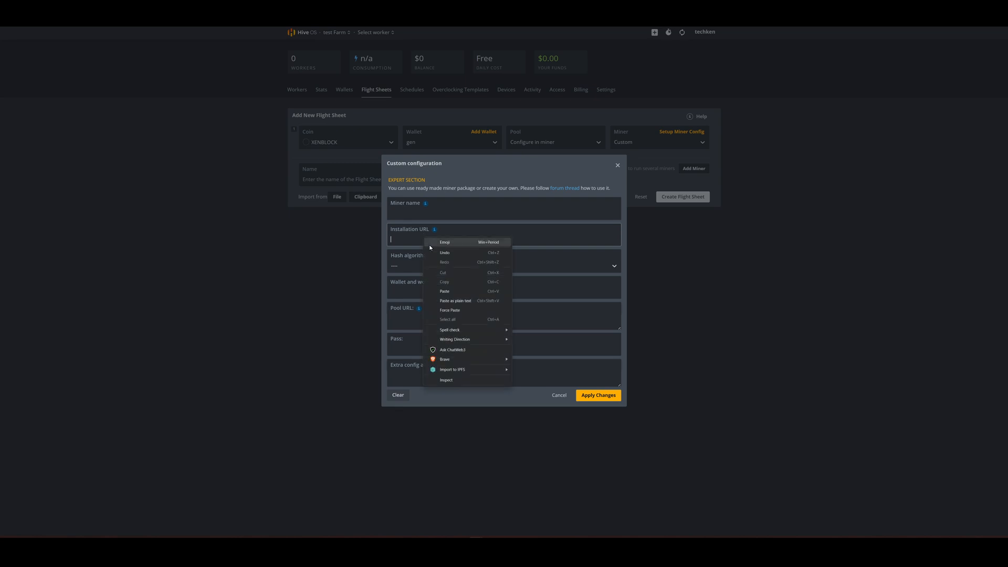
{"action": "left_click", "coordinate": [452, 291]}
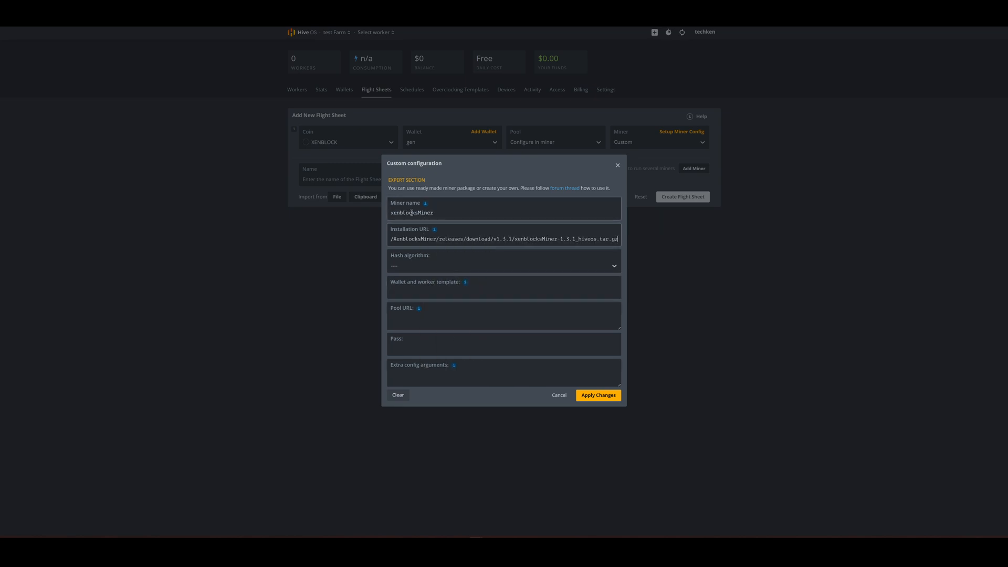
Step: Set the custom miner's hash algorithm to argon2i
{"action": "left_click", "coordinate": [618, 265]}
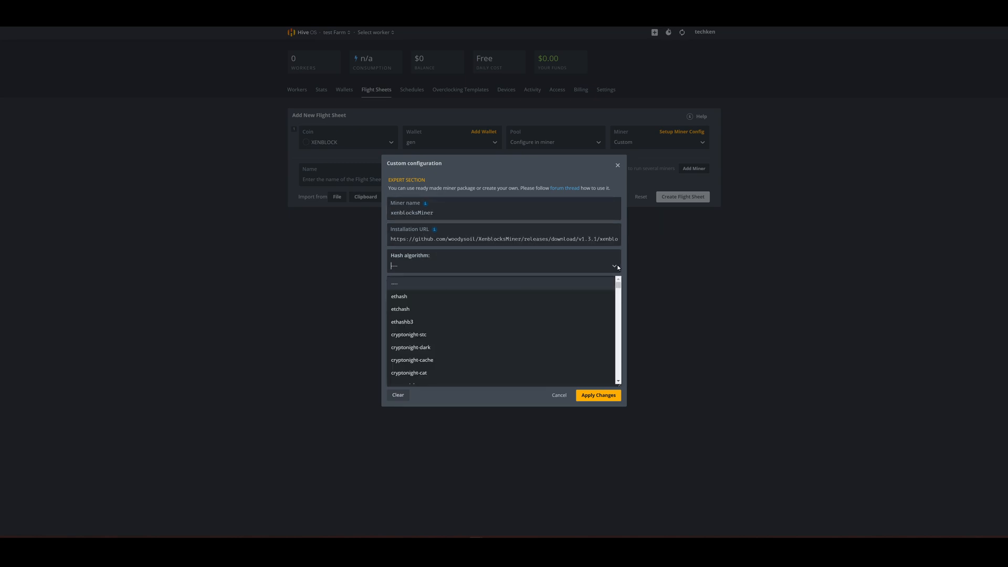
{"action": "type", "text": "ar"}
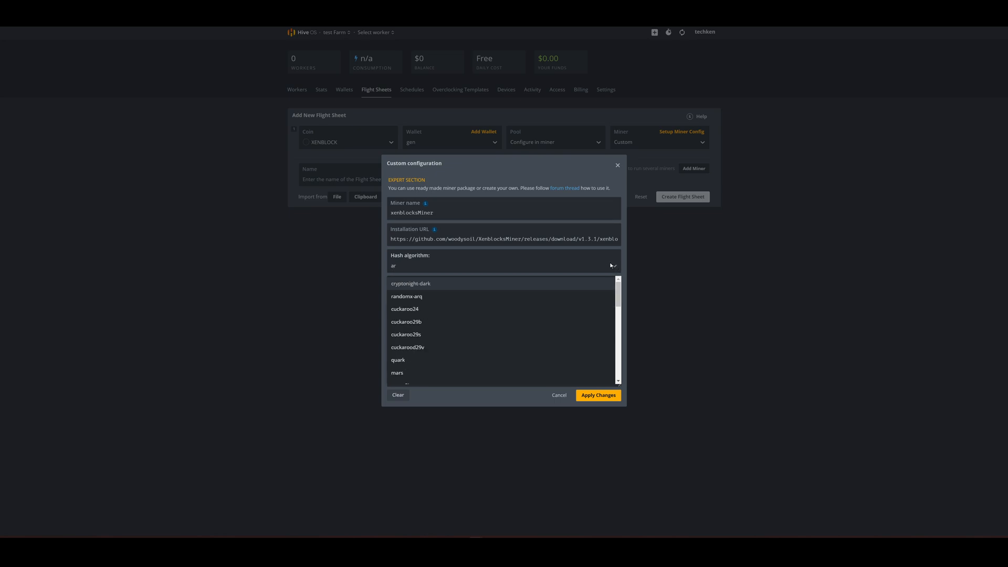
{"action": "type", "text": "go"}
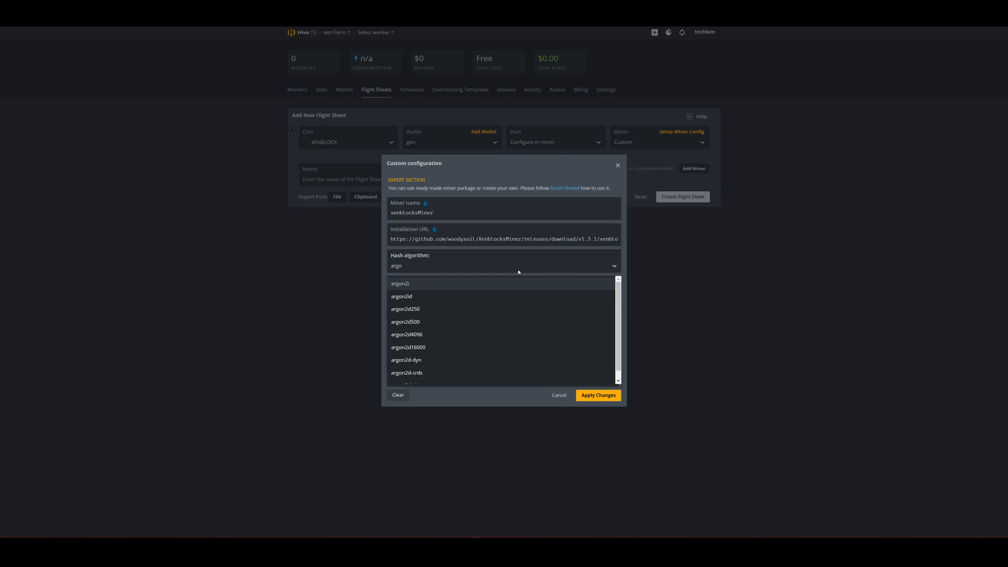
{"action": "left_click", "coordinate": [483, 283]}
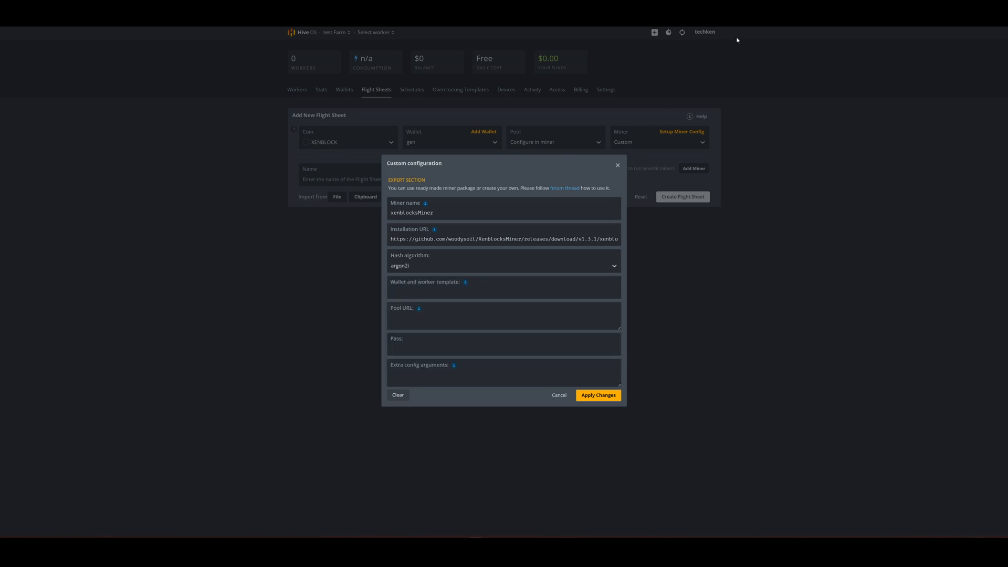
Step: Check the required hash algorithm in the HIVEOS.md guide and set the custom miner's hash algorithm to argon2id
{"action": "left_click", "coordinate": [874, 9]}
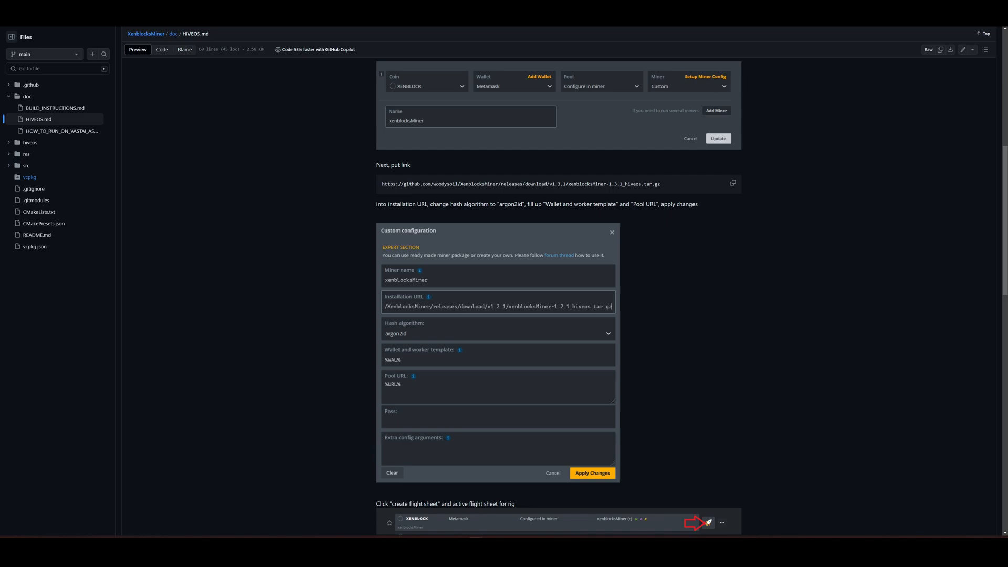
{"action": "left_click", "coordinate": [163, 10]}
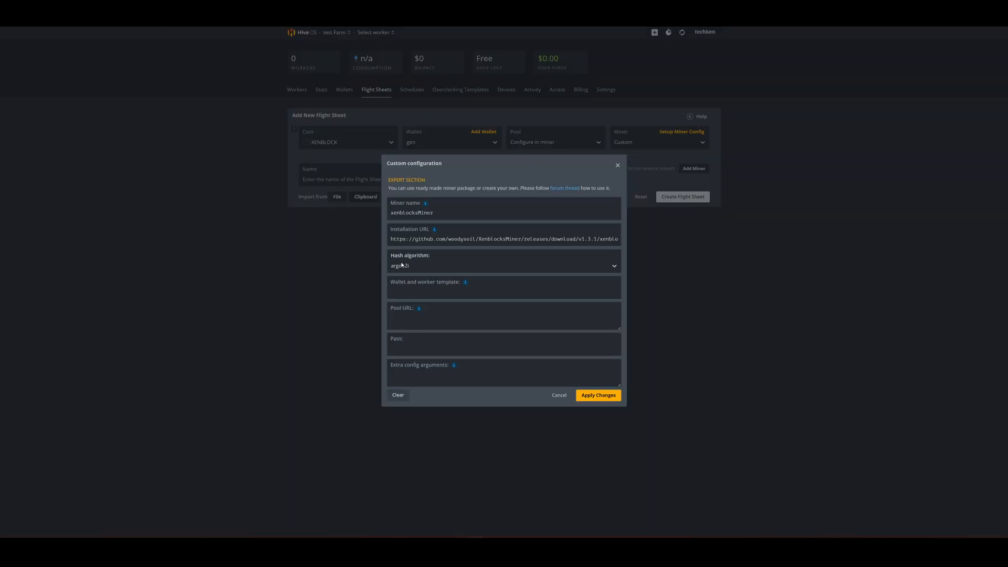
{"action": "left_click", "coordinate": [616, 265]}
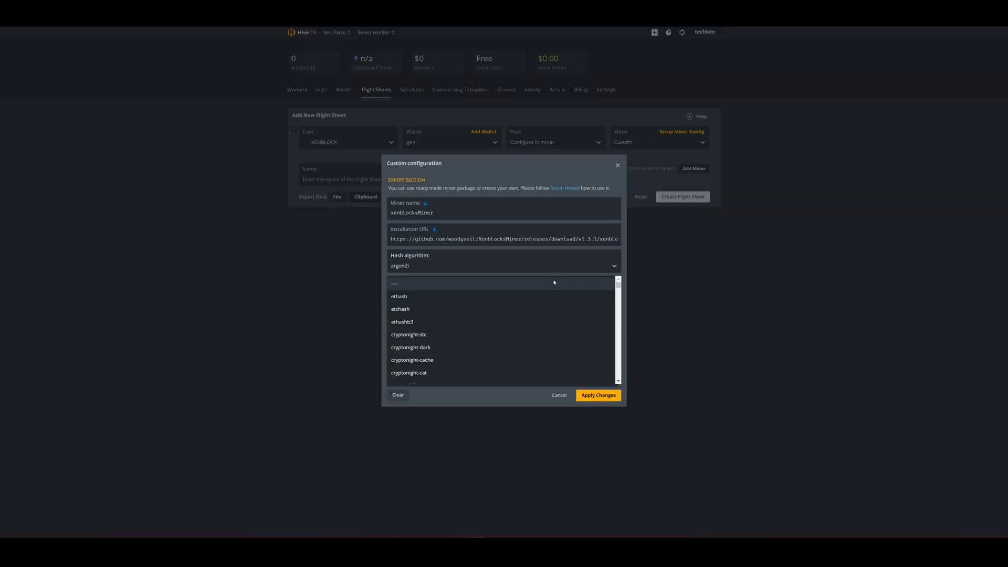
{"action": "left_click", "coordinate": [458, 258]}
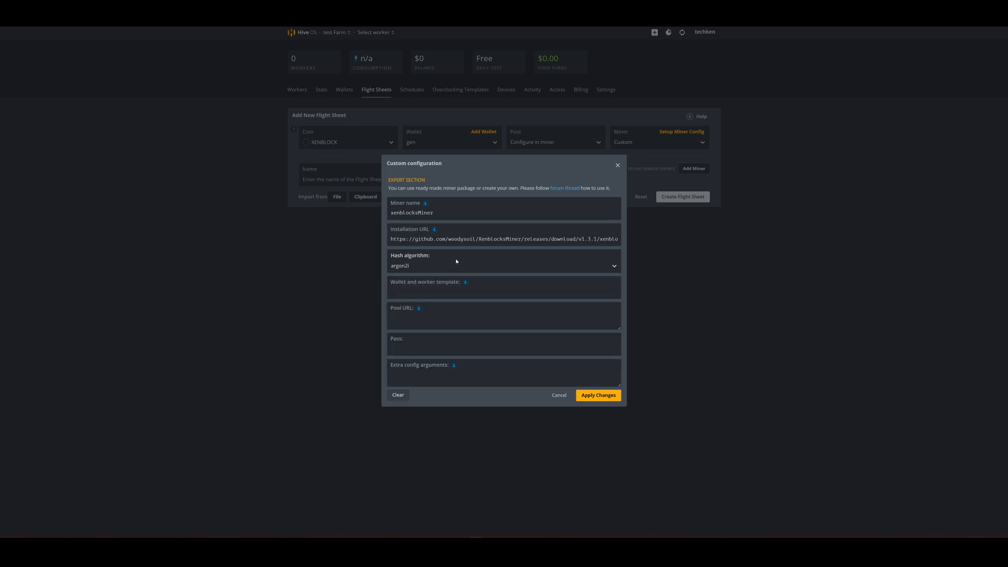
{"action": "left_click", "coordinate": [418, 265]}
{"action": "type", "text": "arg"}
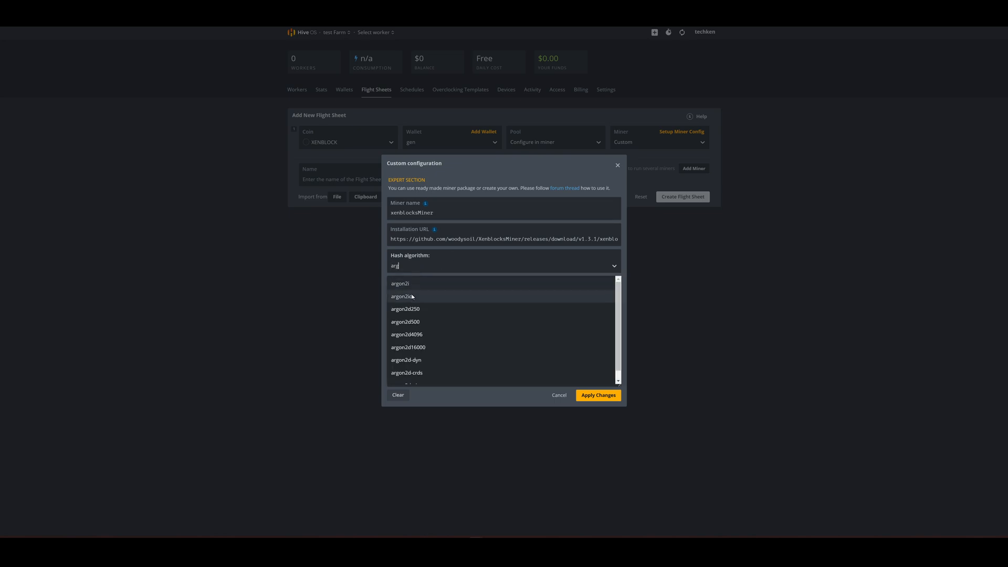
{"action": "left_click", "coordinate": [410, 296]}
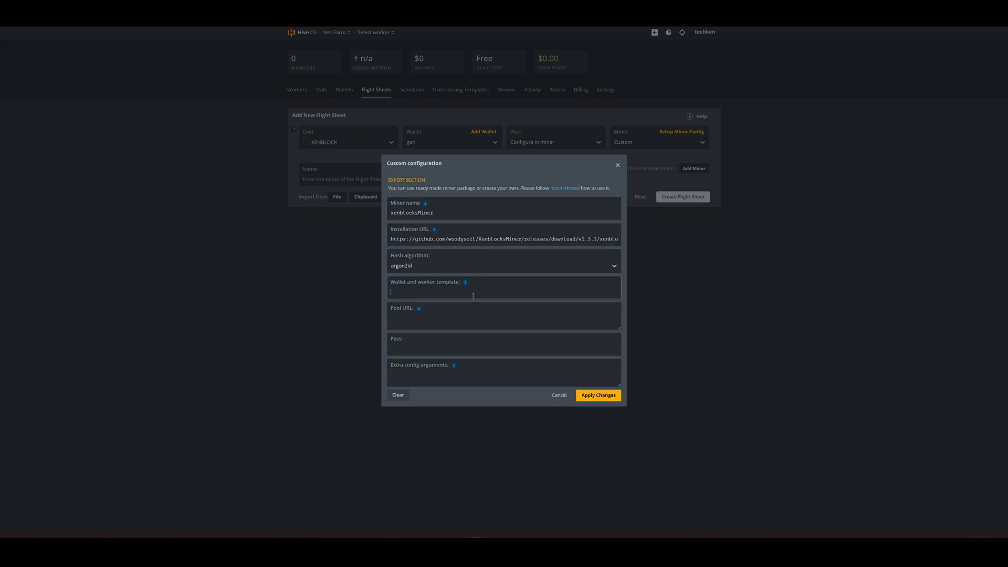
Step: Fill in the wallet and worker template with the suggested %WAL%.%WORKER_NAME% example
{"action": "mouse_move", "coordinate": [465, 284]}
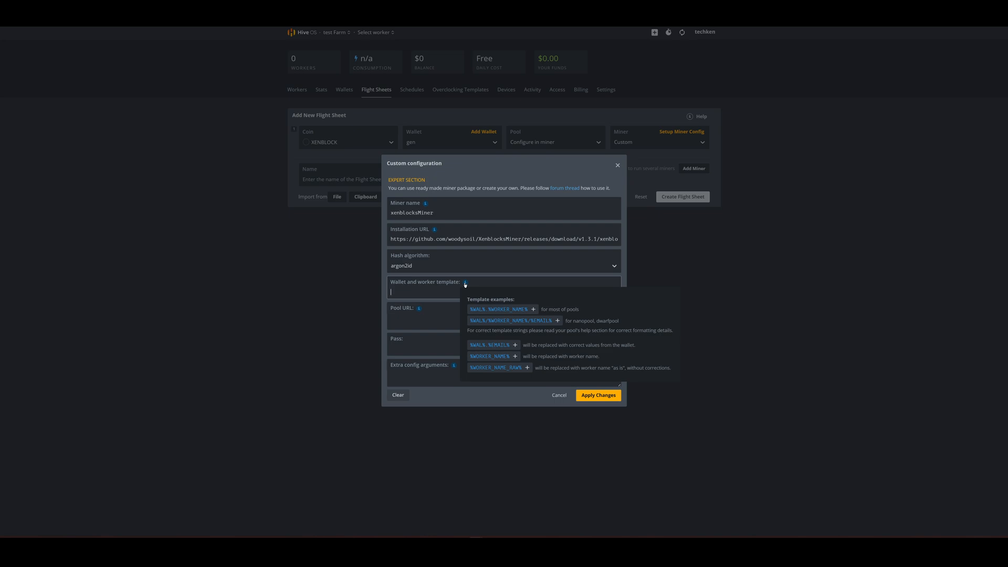
{"action": "left_click", "coordinate": [465, 284]}
{"action": "left_click", "coordinate": [501, 310]}
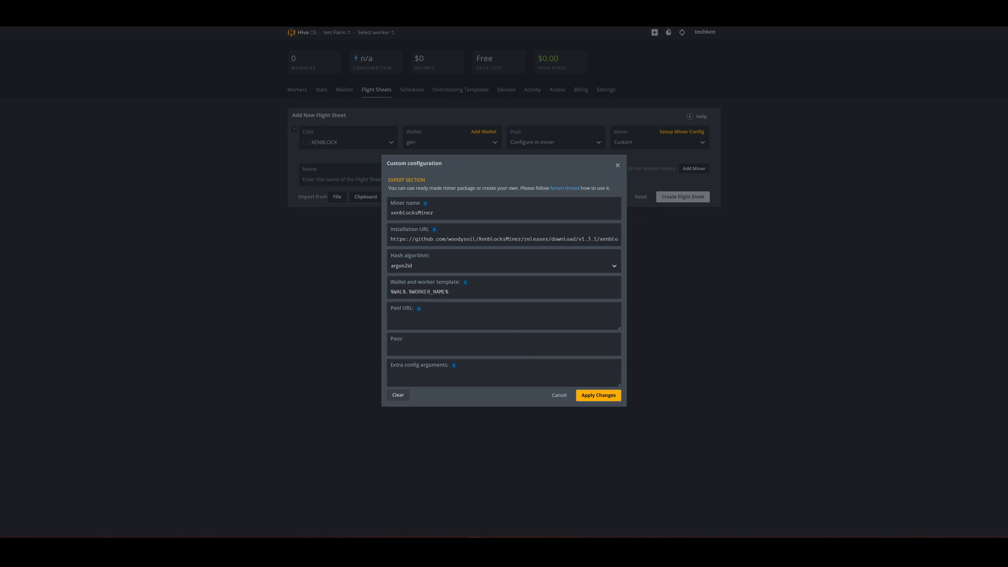
Step: Compare the wallet and worker template with the guide and shorten it to %WAL%
{"action": "left_click", "coordinate": [867, 20]}
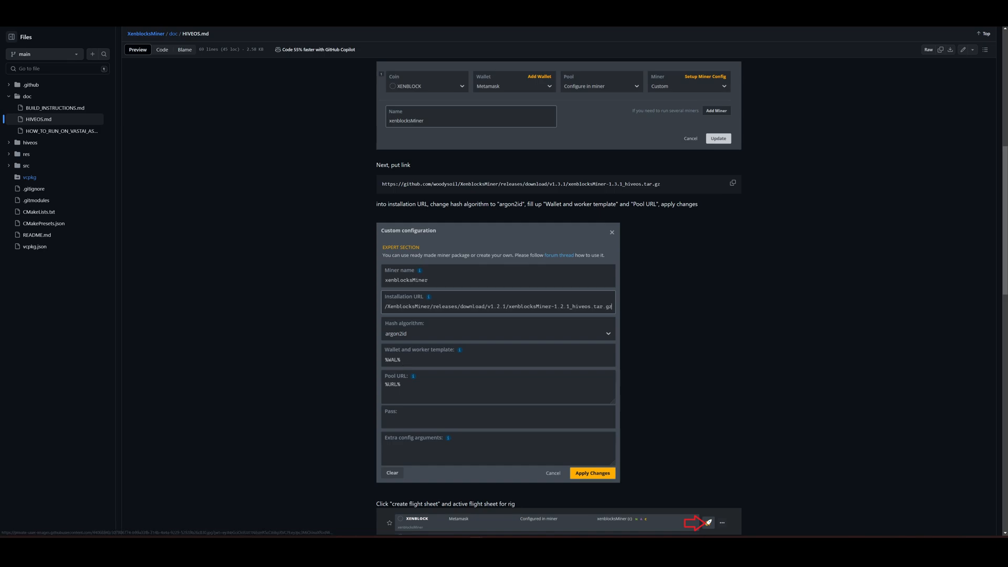
{"action": "left_click", "coordinate": [175, 19]}
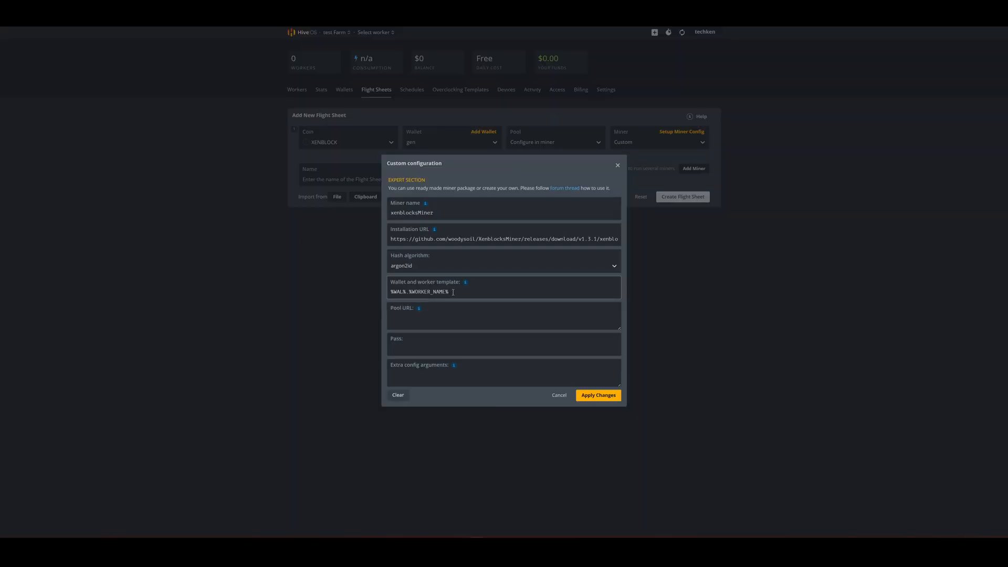
{"action": "key", "text": "BackSpace"}
{"action": "key", "text": "BackSpace"}
{"action": "key", "text": "BackSpace"}
{"action": "key", "text": "BackSpace"}
{"action": "key", "text": "BackSpace"}
{"action": "key", "text": "BackSpace"}
{"action": "key", "text": "BackSpace"}
{"action": "key", "text": "BackSpace"}
{"action": "key", "text": "BackSpace"}
{"action": "key", "text": "BackSpace"}
Step: Set the pool URL to %URL% as in the guide and apply the custom miner configuration
{"action": "mouse_move", "coordinate": [418, 308]}
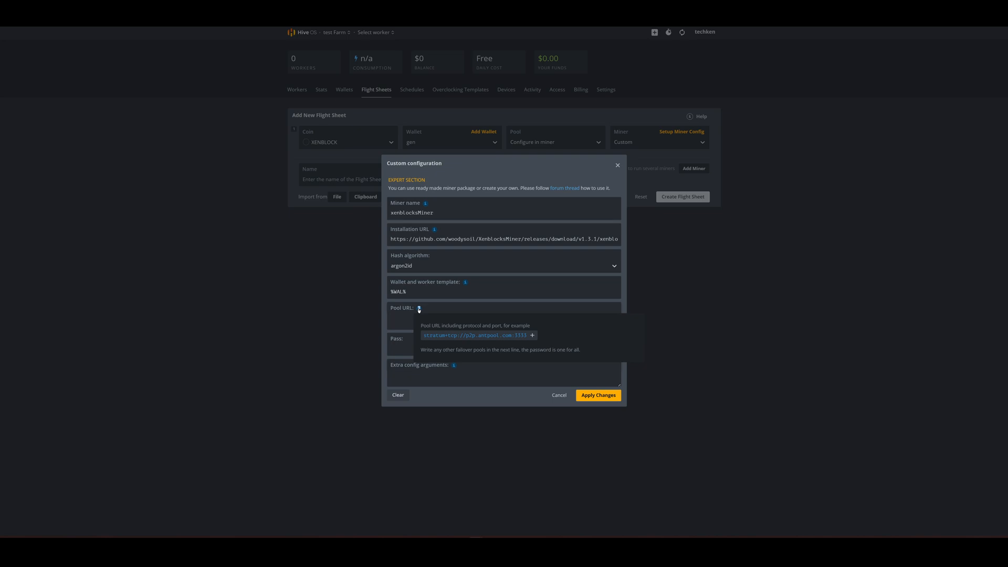
{"action": "left_click", "coordinate": [403, 326]}
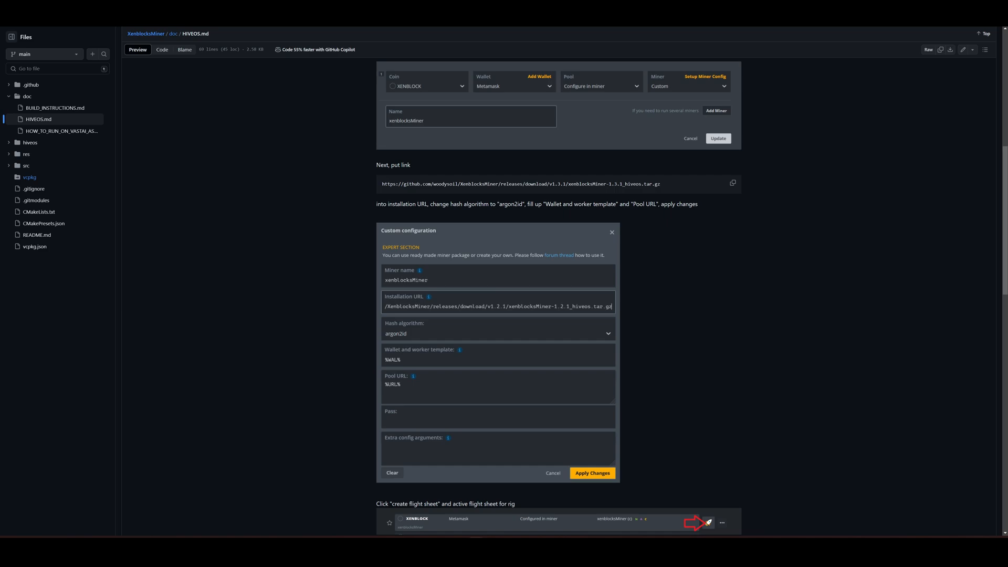
{"action": "scroll", "coordinate": [680, 284], "scroll_direction": "down", "scroll_amount": 3}
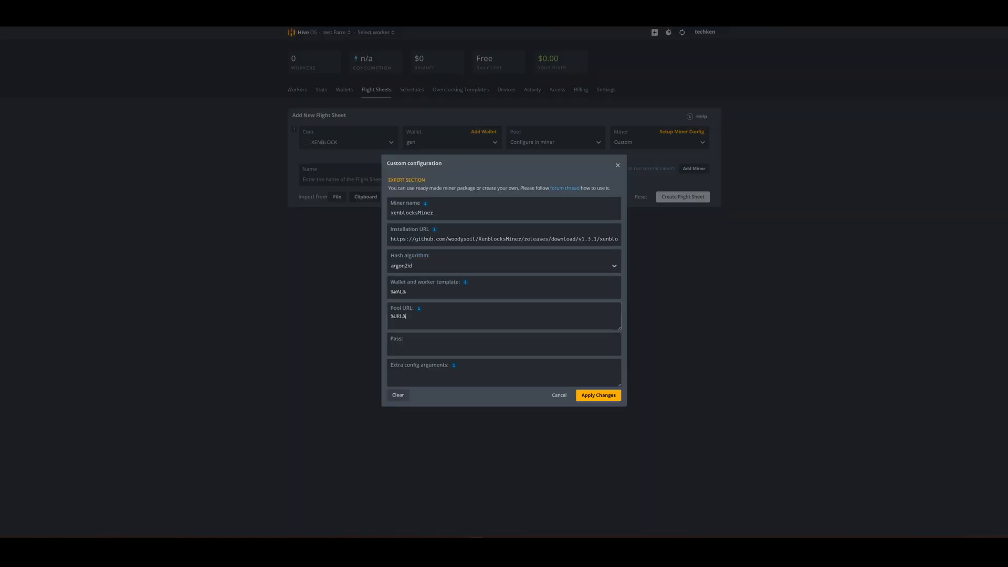
{"action": "left_click", "coordinate": [595, 396]}
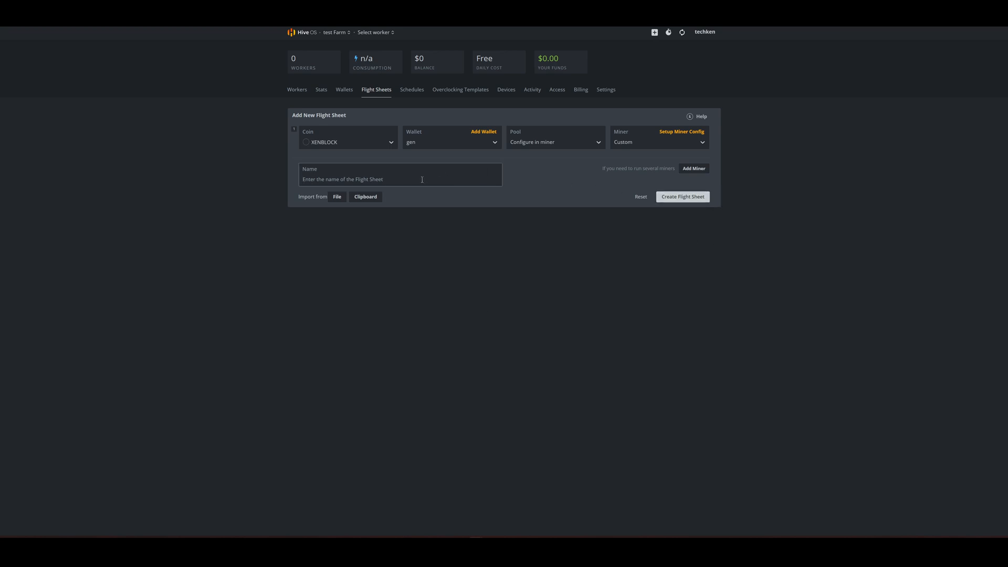
Step: Name the flight sheet XENBLOCK and create it
{"action": "type", "text": "XENBLOCK"}
{"action": "left_click", "coordinate": [683, 196]}
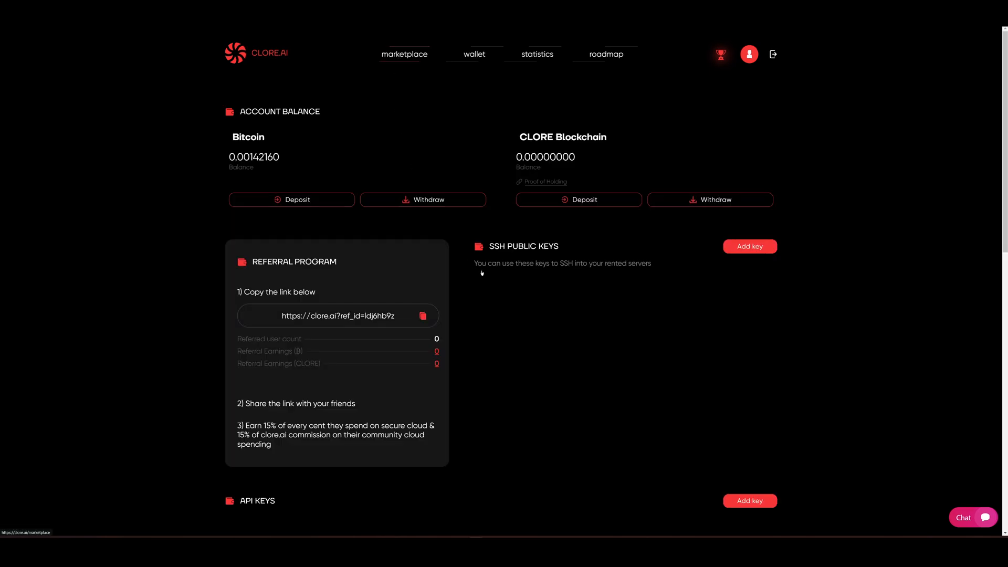
Step: In the CLORE.AI marketplace, start renting the 1x RTX 3090 server and select the Hive OS image for the order
{"action": "key", "text": "alt+Left"}
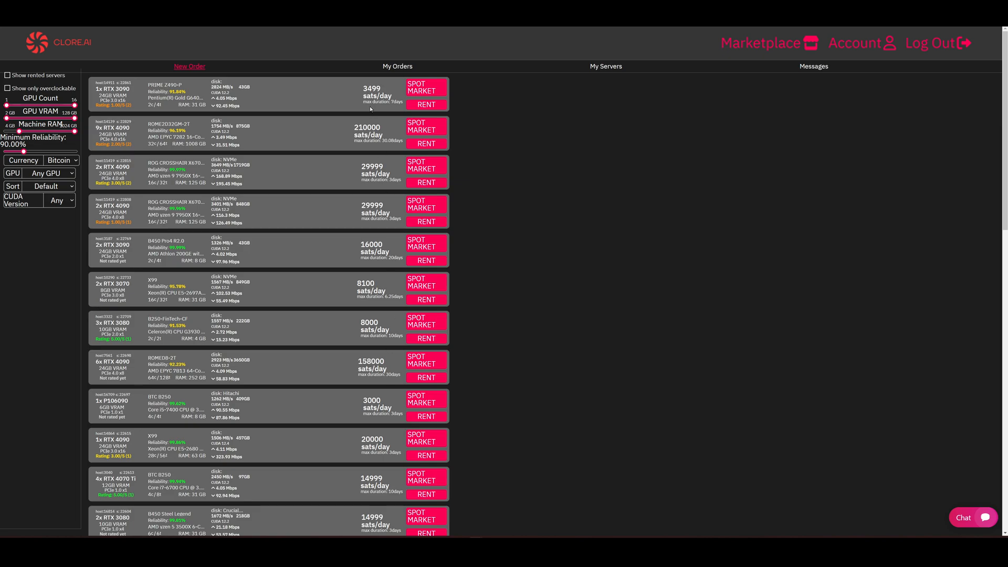
{"action": "left_click", "coordinate": [432, 104]}
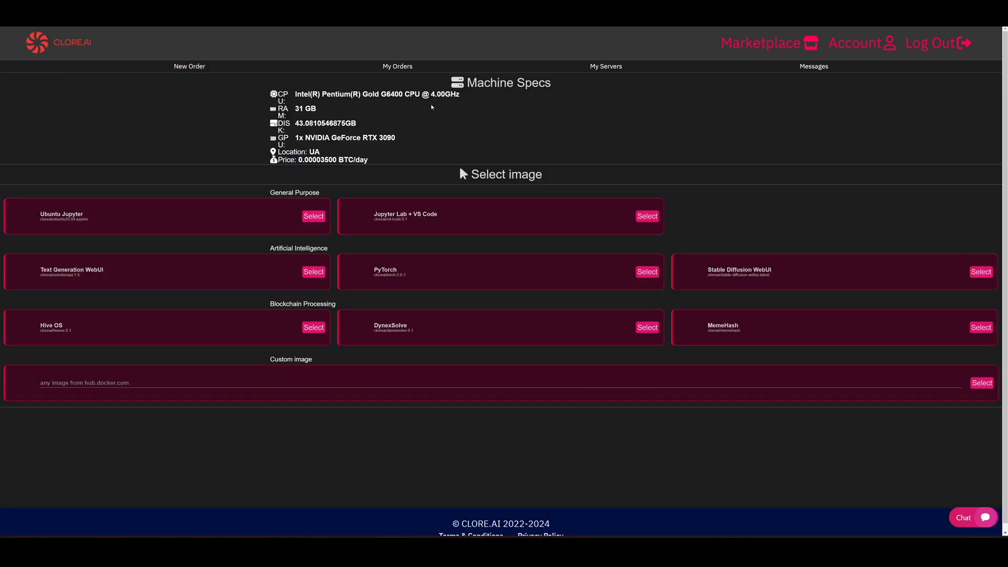
{"action": "scroll", "coordinate": [305, 256], "scroll_direction": "down", "scroll_amount": 1}
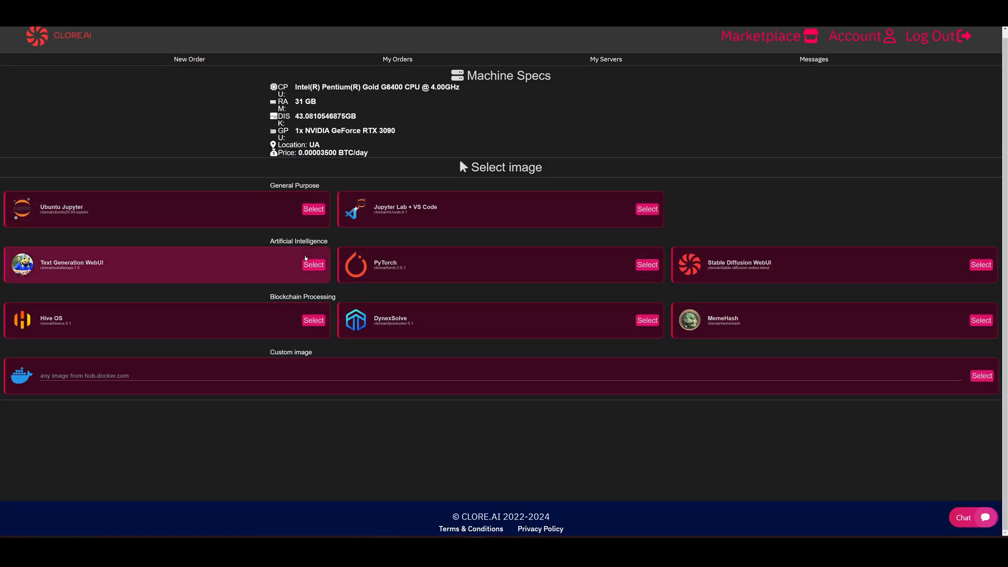
{"action": "left_click", "coordinate": [146, 320]}
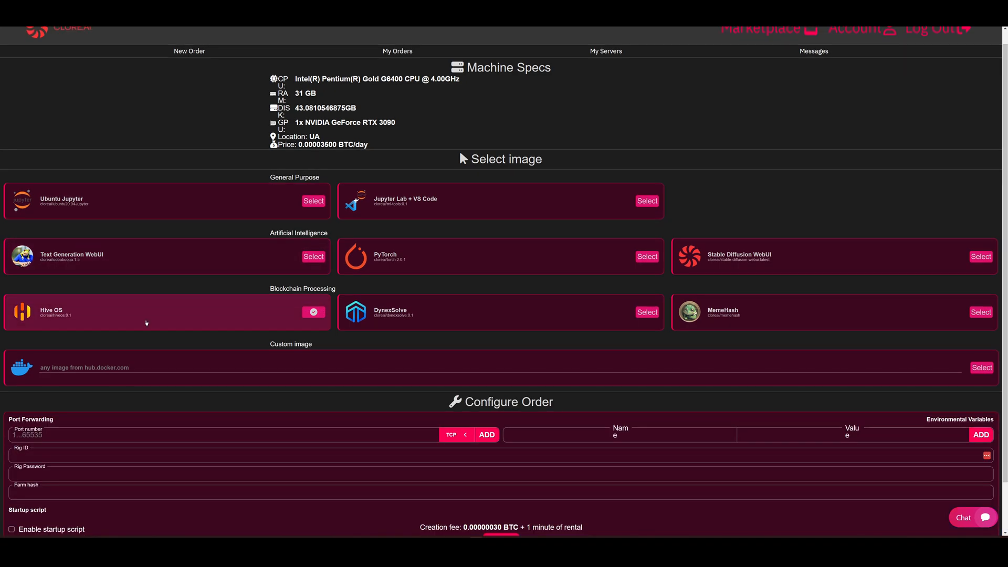
{"action": "scroll", "coordinate": [349, 305], "scroll_direction": "down", "scroll_amount": 2}
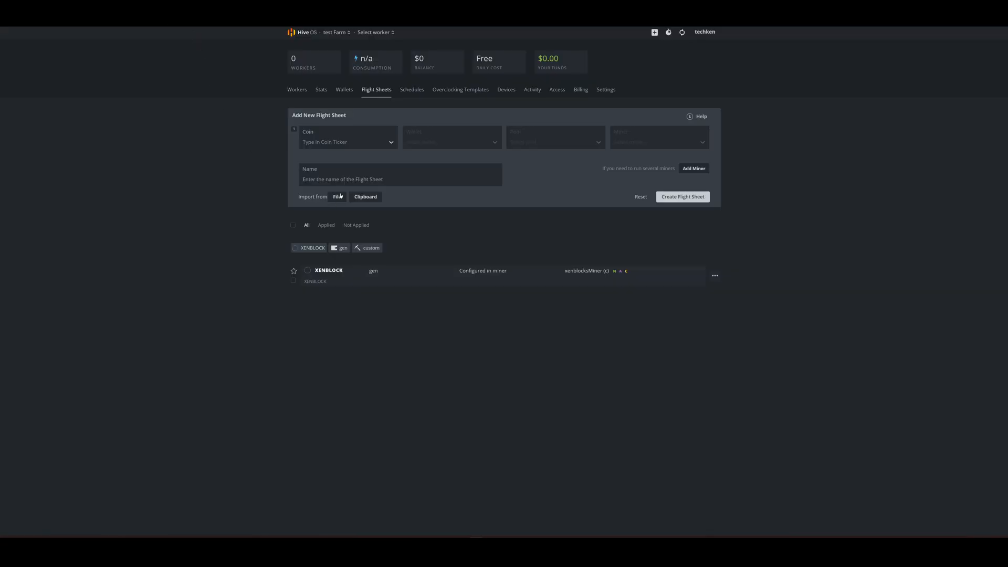
Step: Switch to Hive OS and add a worker to the test Farm as a rig, using the Connect existing option
{"action": "left_click", "coordinate": [654, 34]}
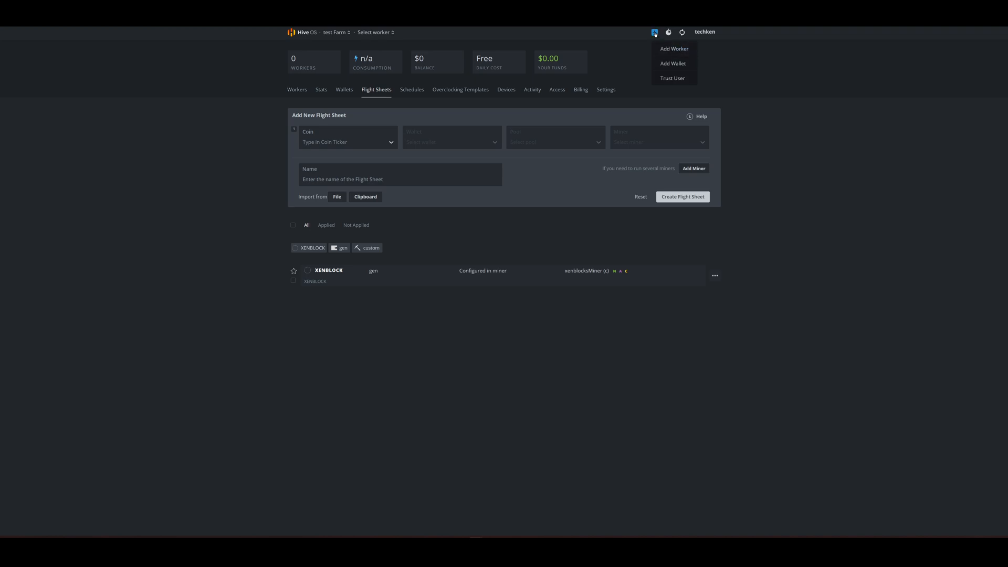
{"action": "left_click", "coordinate": [672, 50]}
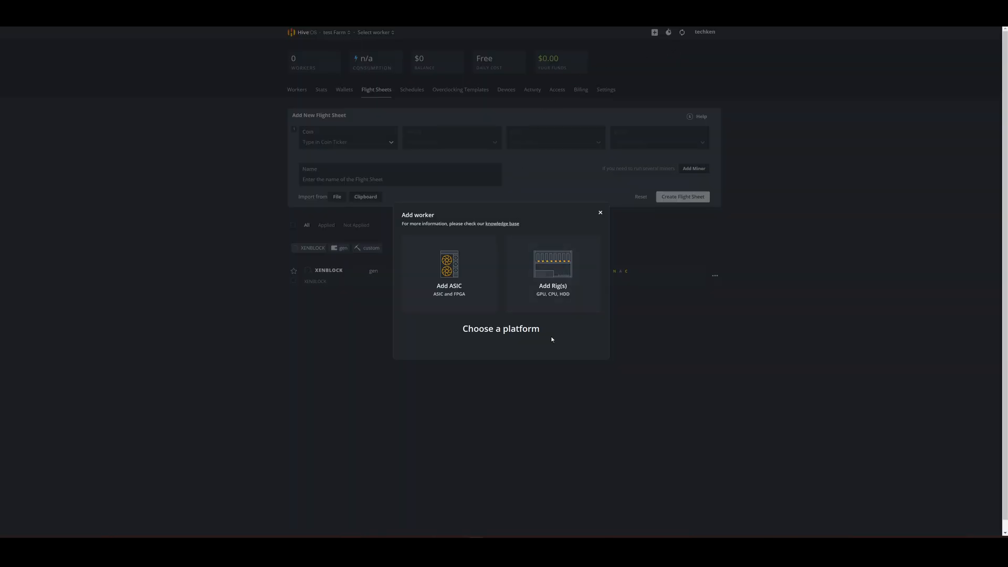
{"action": "left_click", "coordinate": [553, 272]}
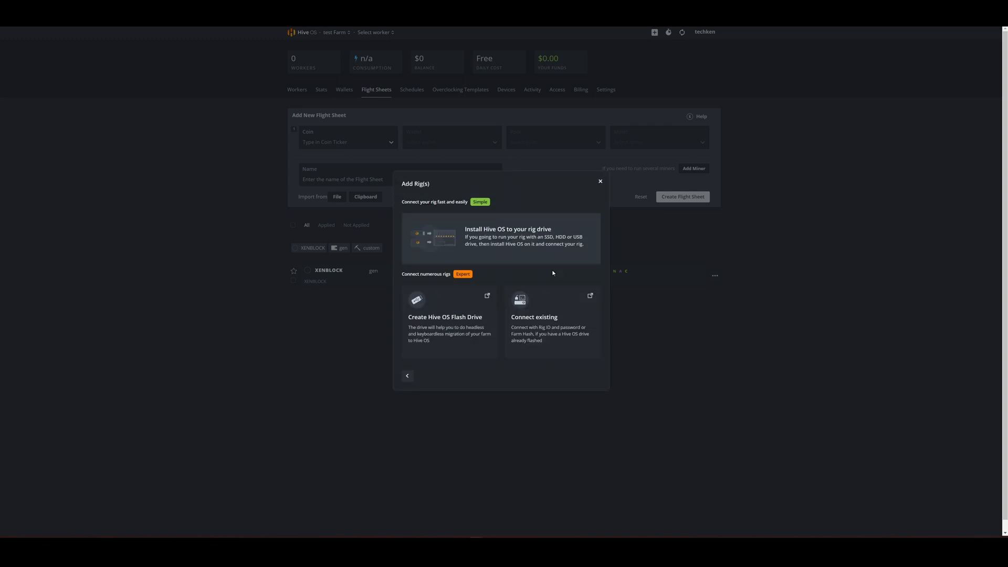
{"action": "left_click", "coordinate": [545, 328]}
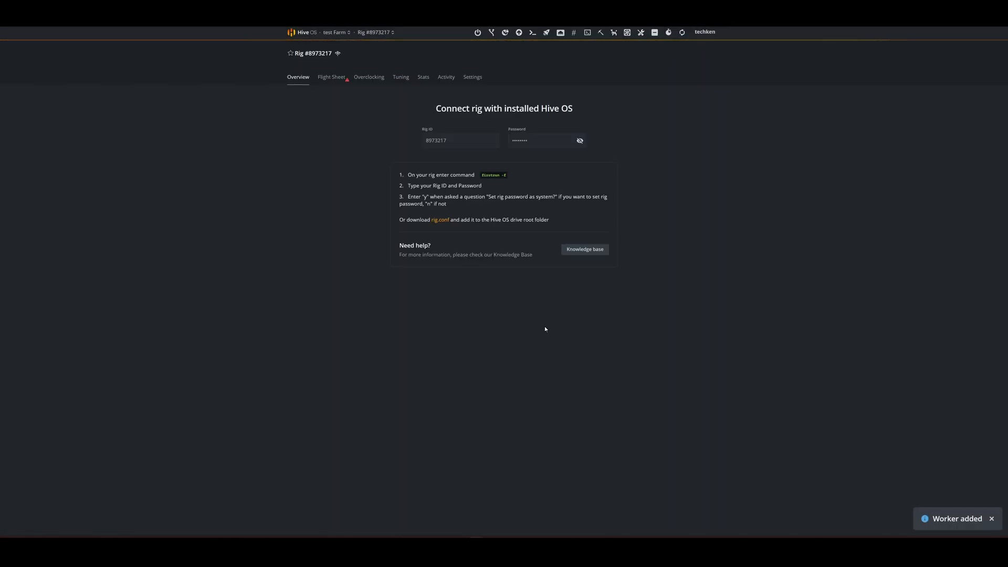
Step: Copy the new worker's rig ID and return to the CLORE.AI order configuration
{"action": "double_click", "coordinate": [444, 141]}
{"action": "right_click", "coordinate": [458, 142]}
{"action": "left_click", "coordinate": [462, 144]}
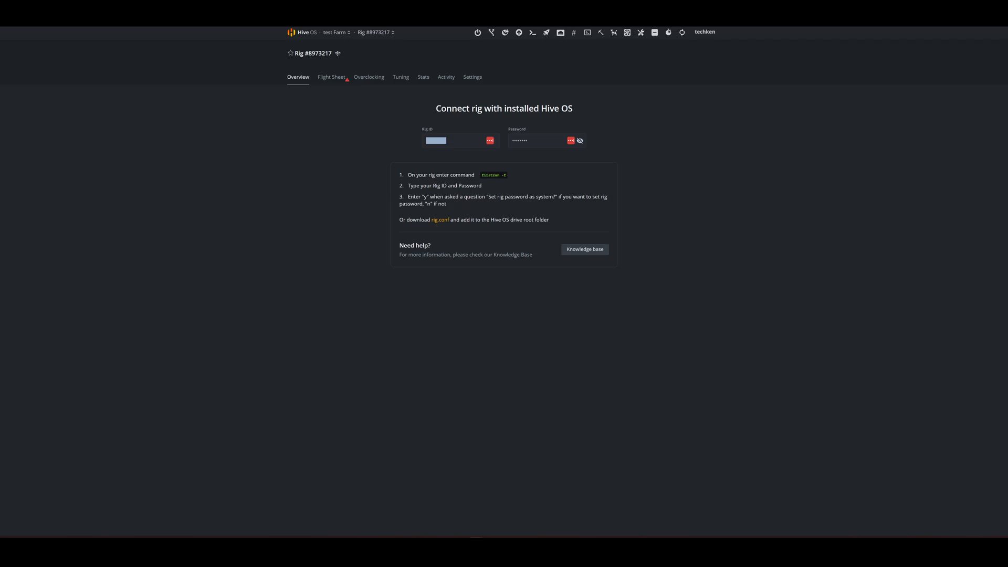
{"action": "key", "text": "ctrl+Tab"}
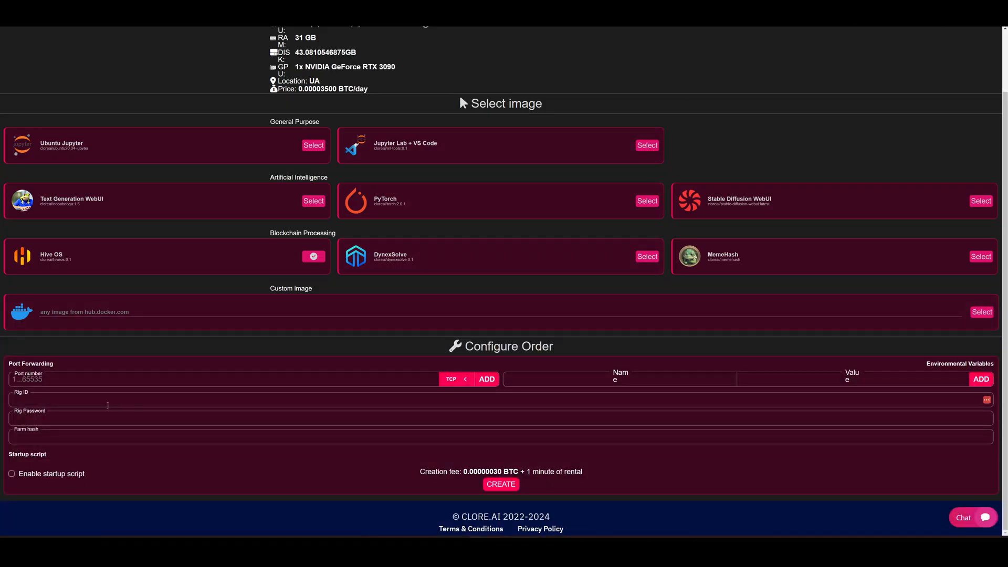
Step: Fill in the Rig ID and Rig Password of the CLORE.AI order with the new worker's credentials from Hive OS
{"action": "right_click", "coordinate": [102, 395]}
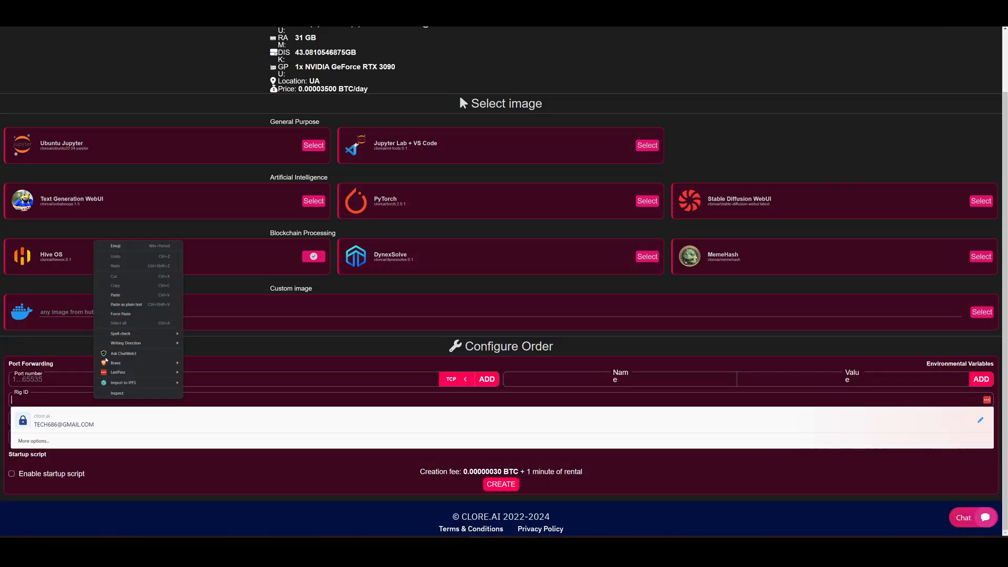
{"action": "left_click", "coordinate": [119, 297]}
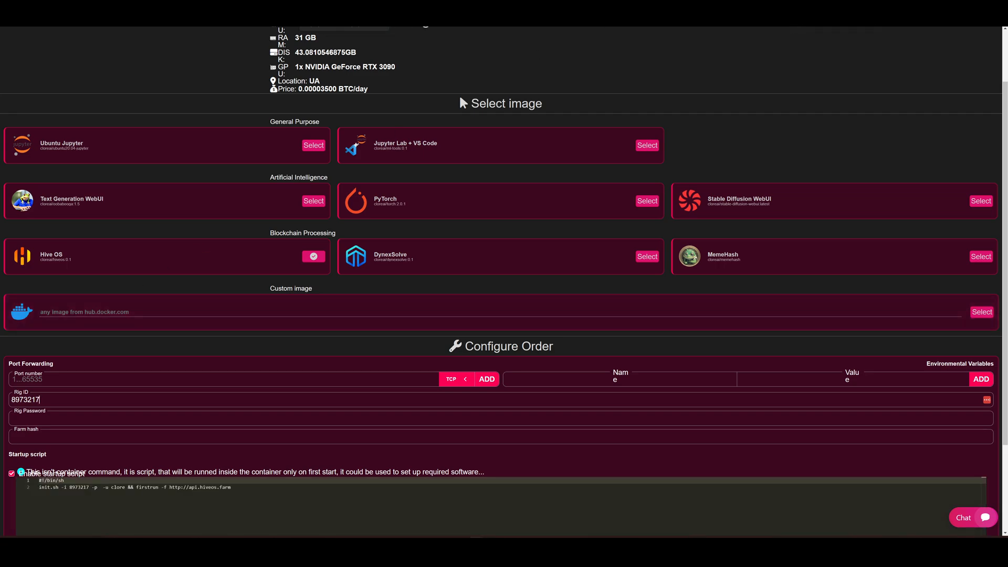
{"action": "key", "text": "ctrl+shift+Tab"}
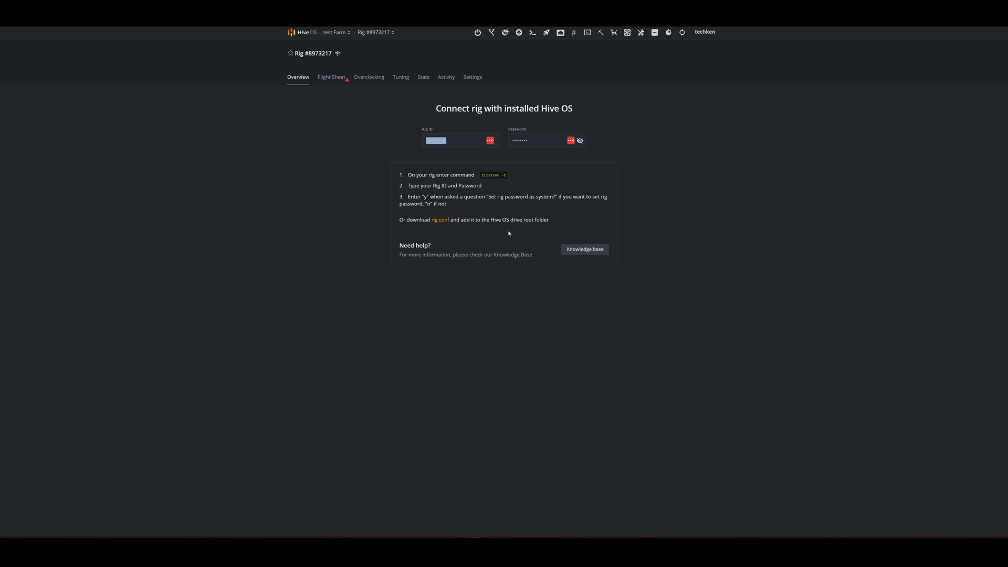
{"action": "left_click", "coordinate": [581, 141]}
{"action": "double_click", "coordinate": [522, 141]}
{"action": "right_click", "coordinate": [523, 141]}
{"action": "left_click", "coordinate": [543, 157]}
{"action": "key", "text": "ctrl+Tab"}
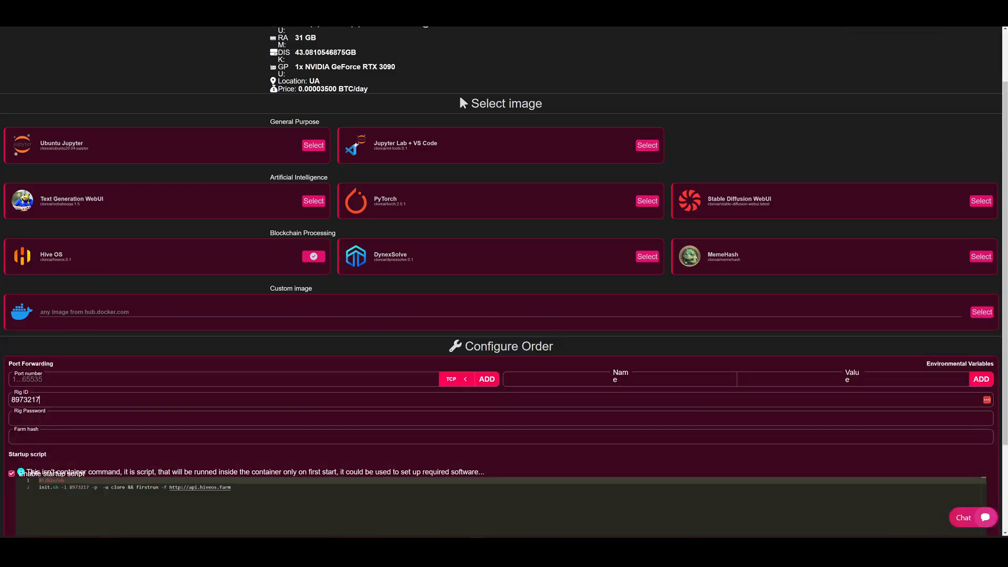
{"action": "left_click", "coordinate": [67, 418]}
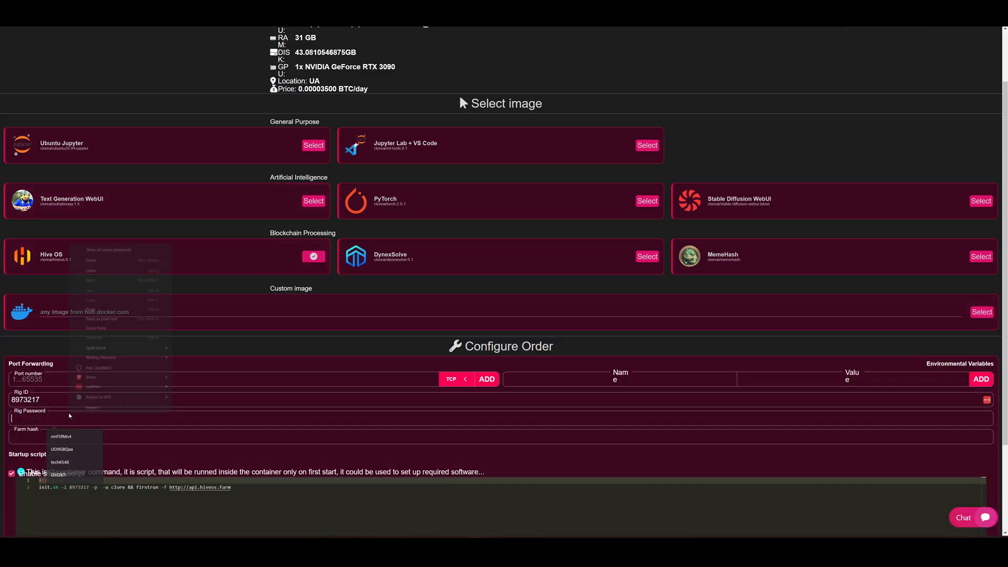
{"action": "right_click", "coordinate": [69, 417]}
{"action": "left_click", "coordinate": [90, 310]}
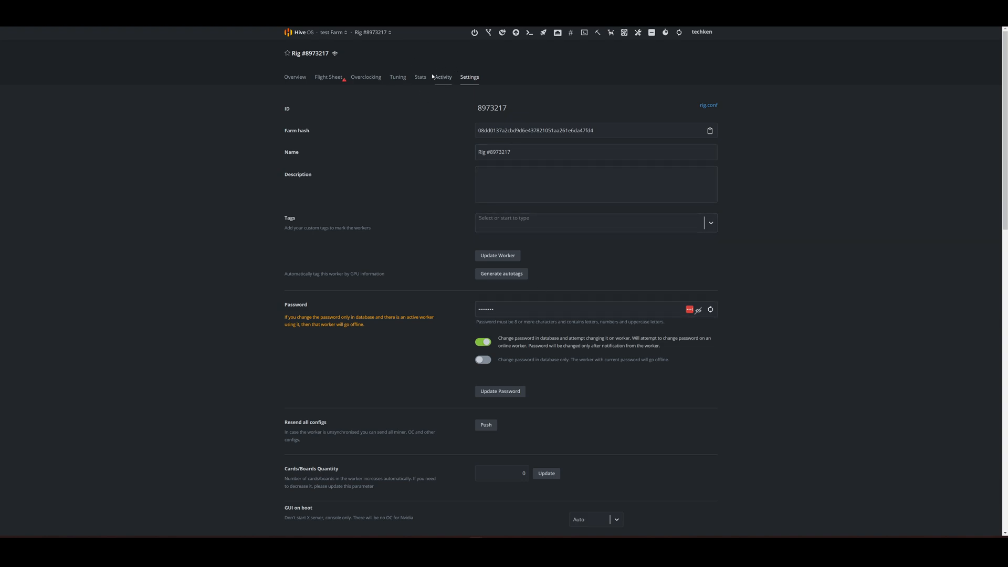
Step: Apply the XENBLOCK flight sheet to the new rig in Hive OS and return to the test Farm's worker list
{"action": "left_click", "coordinate": [329, 77]}
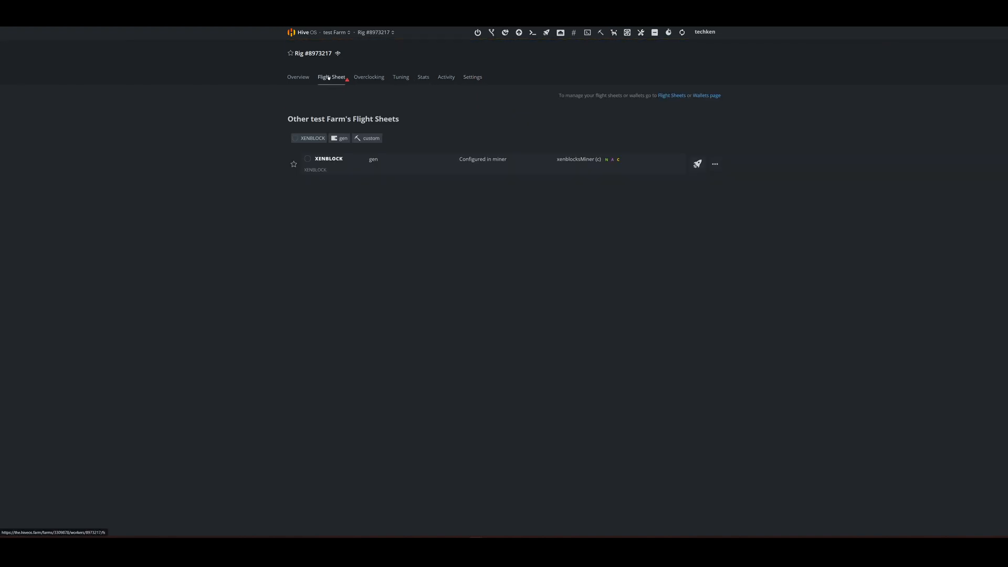
{"action": "left_click", "coordinate": [697, 165]}
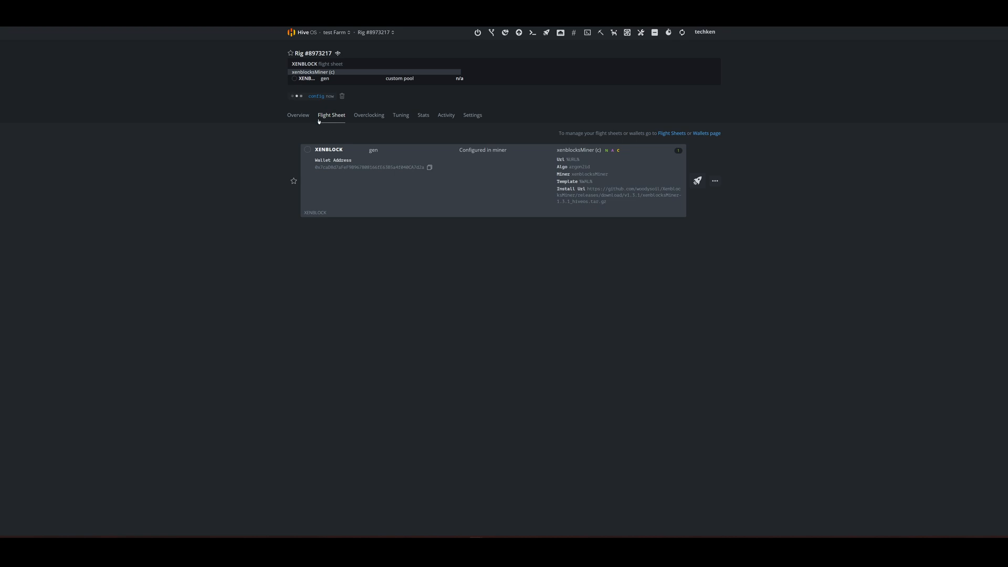
{"action": "left_click", "coordinate": [335, 34]}
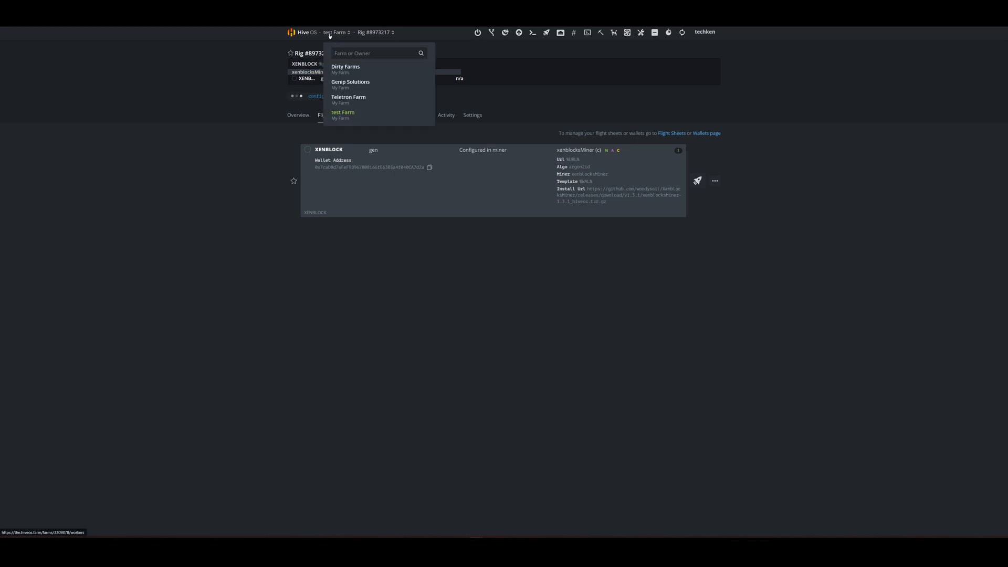
{"action": "left_click", "coordinate": [348, 114]}
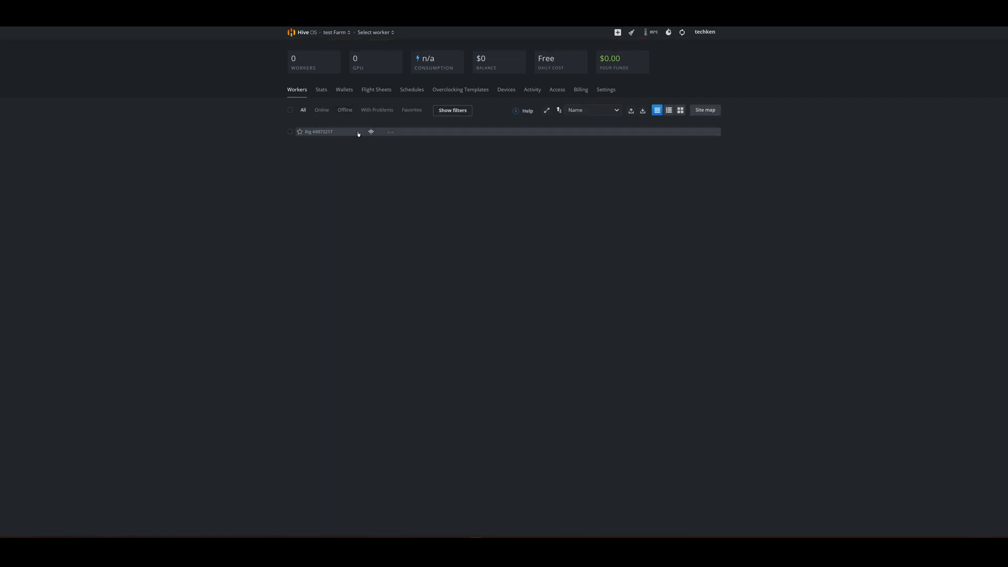
{"action": "left_click", "coordinate": [359, 133]}
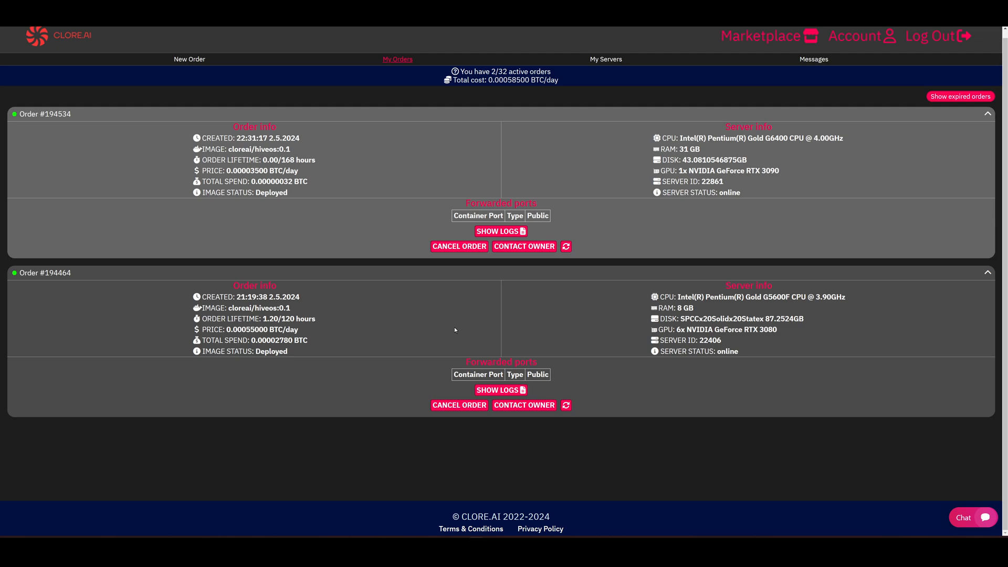
Step: Check the logs of the 6x RTX 3080 order in CLORE.AI and the new rig's overview in Hive OS
{"action": "left_click", "coordinate": [487, 390]}
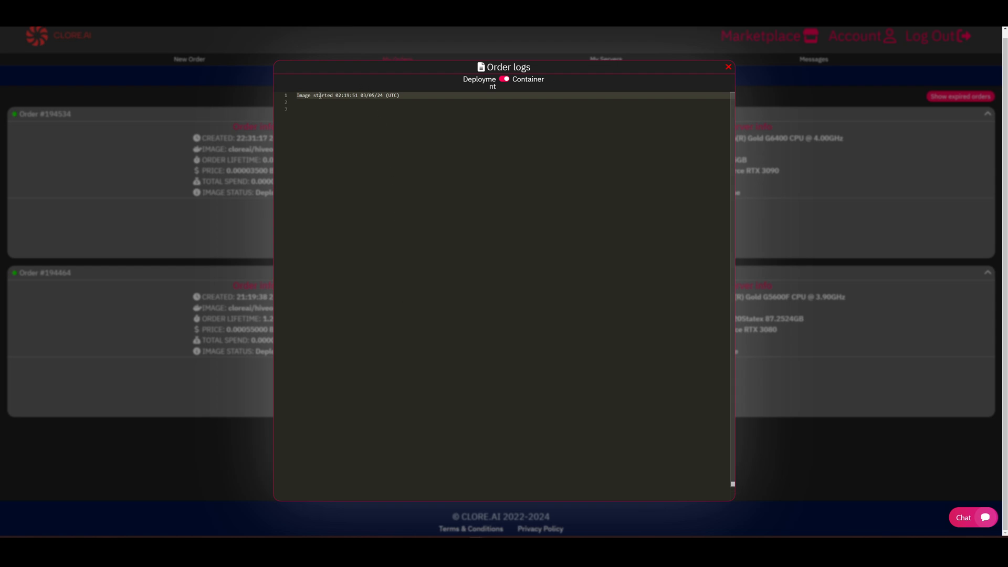
{"action": "left_click", "coordinate": [728, 67]}
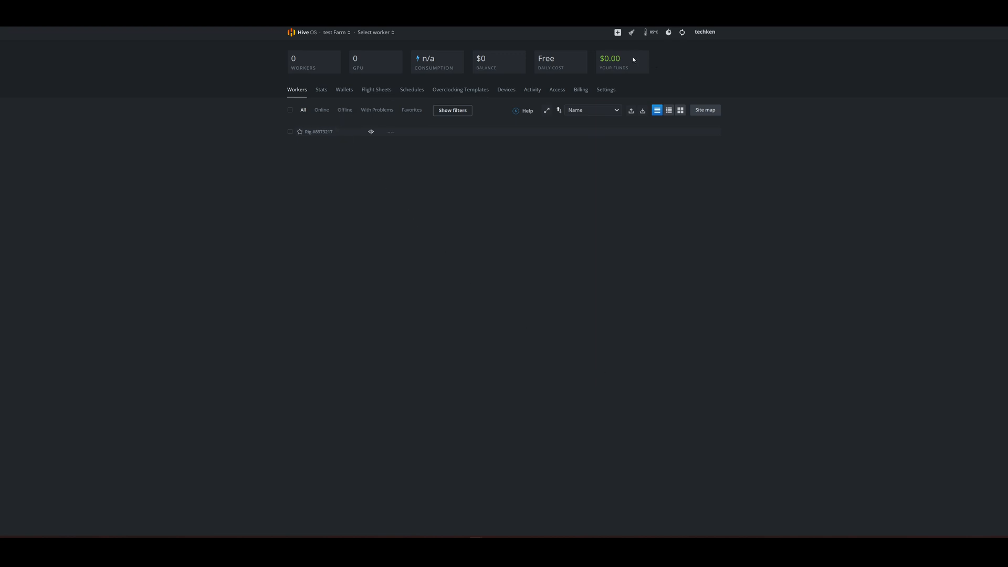
{"action": "left_click", "coordinate": [318, 131]}
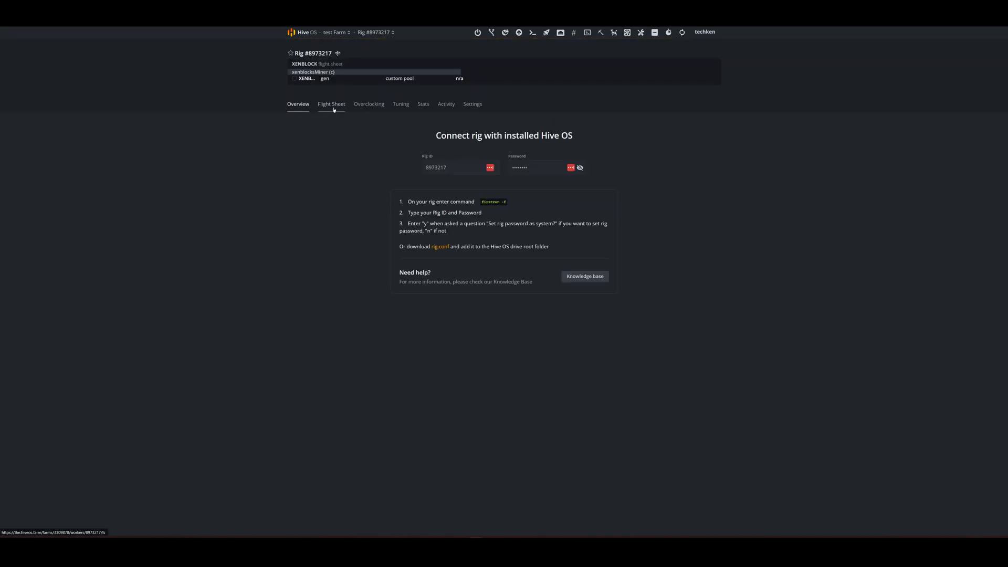
{"action": "left_click", "coordinate": [337, 32]}
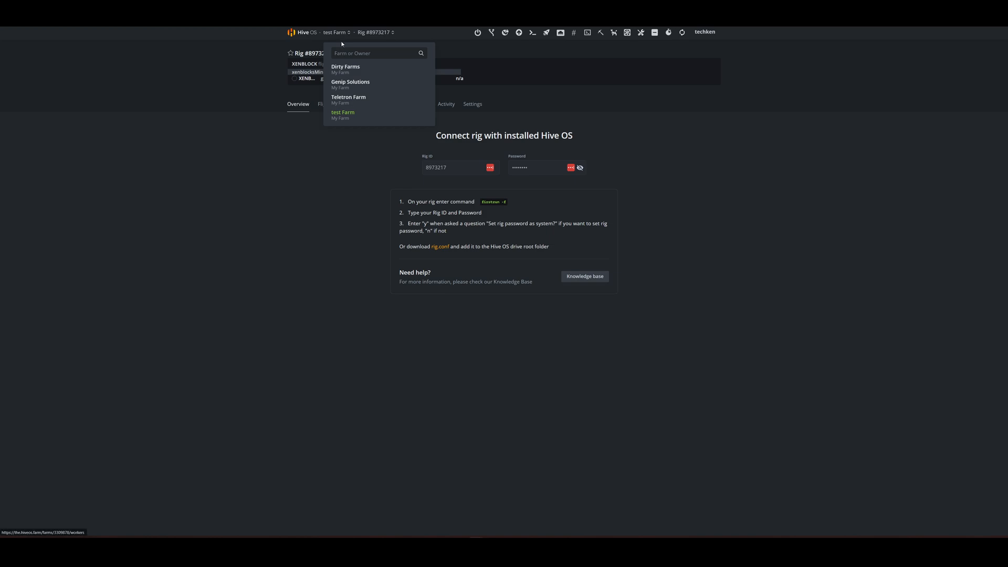
{"action": "left_click", "coordinate": [346, 113]}
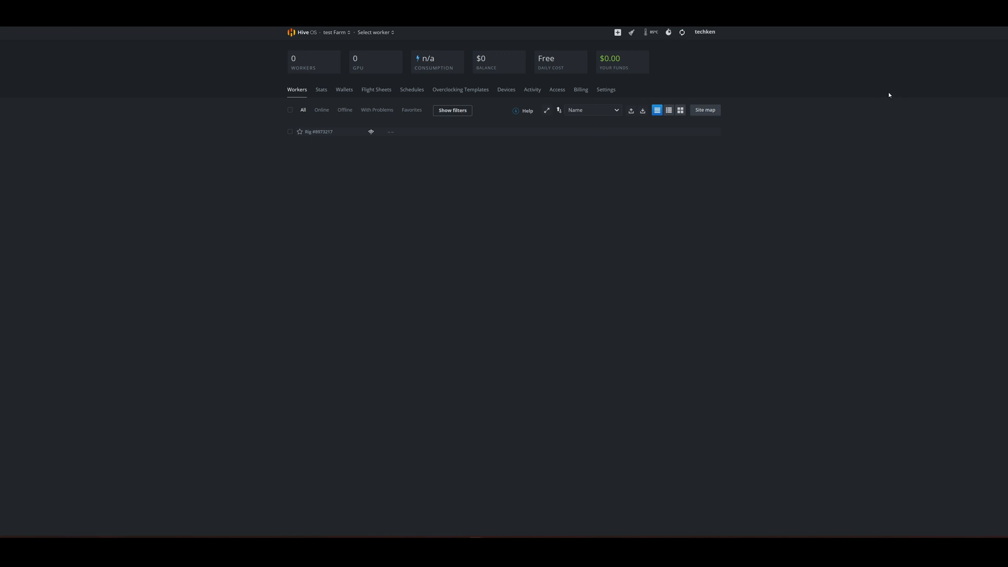
Step: Switch to CLORE.AI and check the container logs of the 1x RTX 3090 order
{"action": "left_click", "coordinate": [831, 14]}
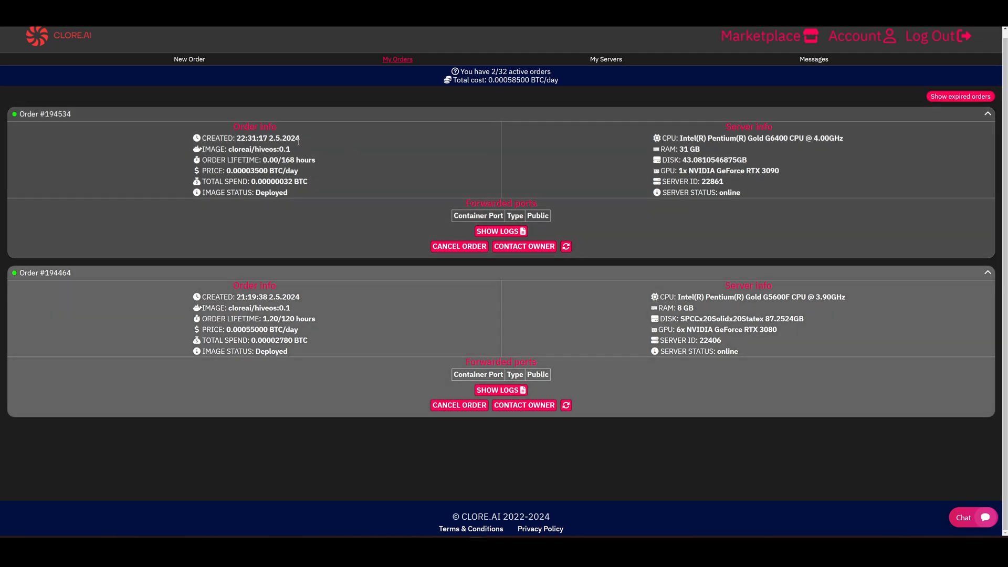
{"action": "left_click", "coordinate": [501, 232]}
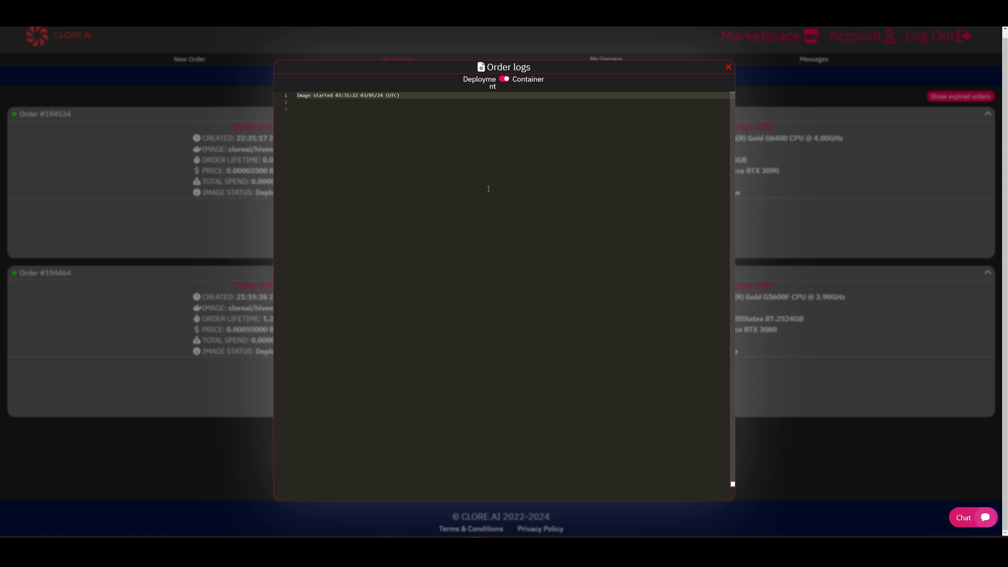
{"action": "left_click", "coordinate": [728, 67]}
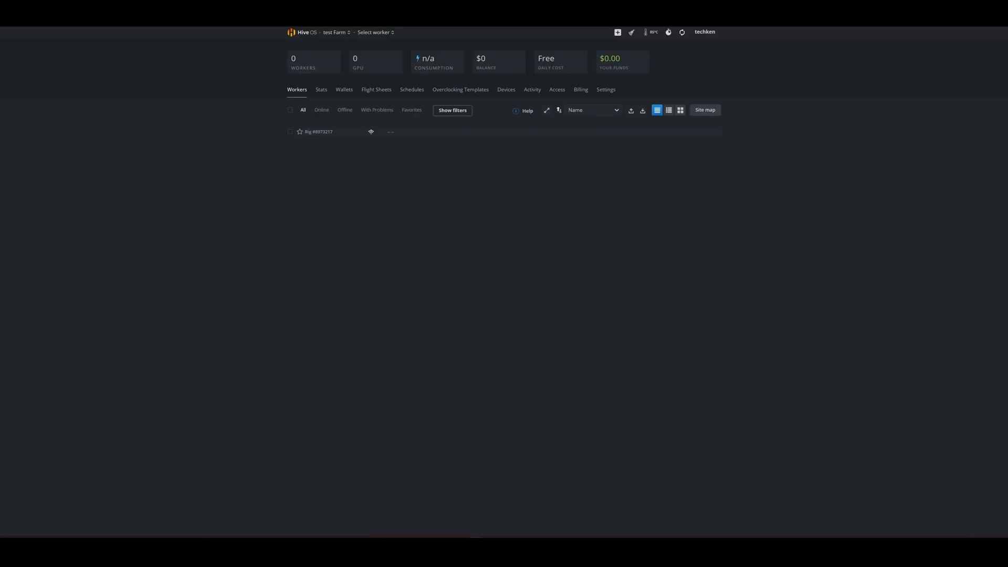
Step: Switch to Hive OS, refresh the test Farm's worker list and open the rented rig's overview
{"action": "key", "text": "F5"}
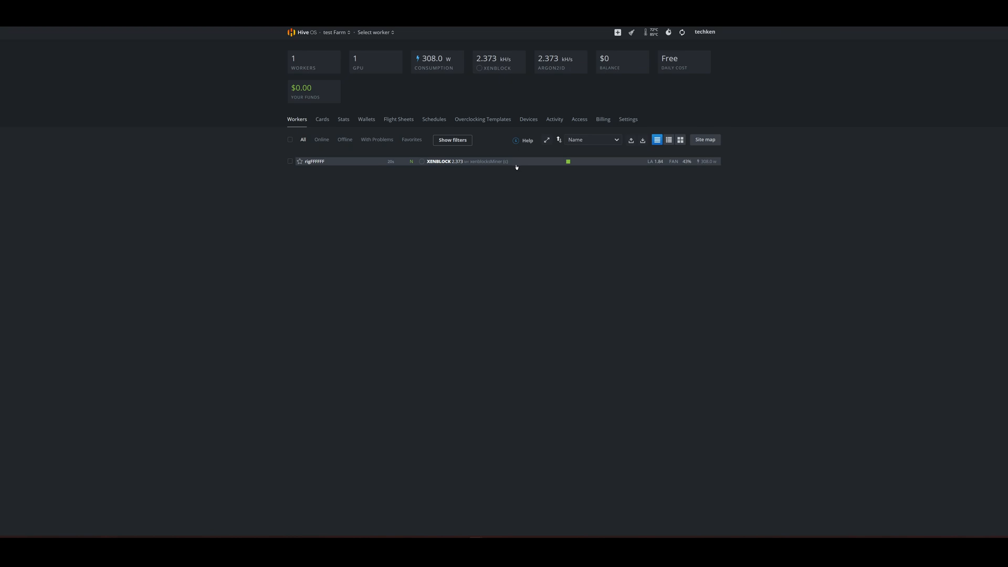
{"action": "left_click", "coordinate": [314, 161]}
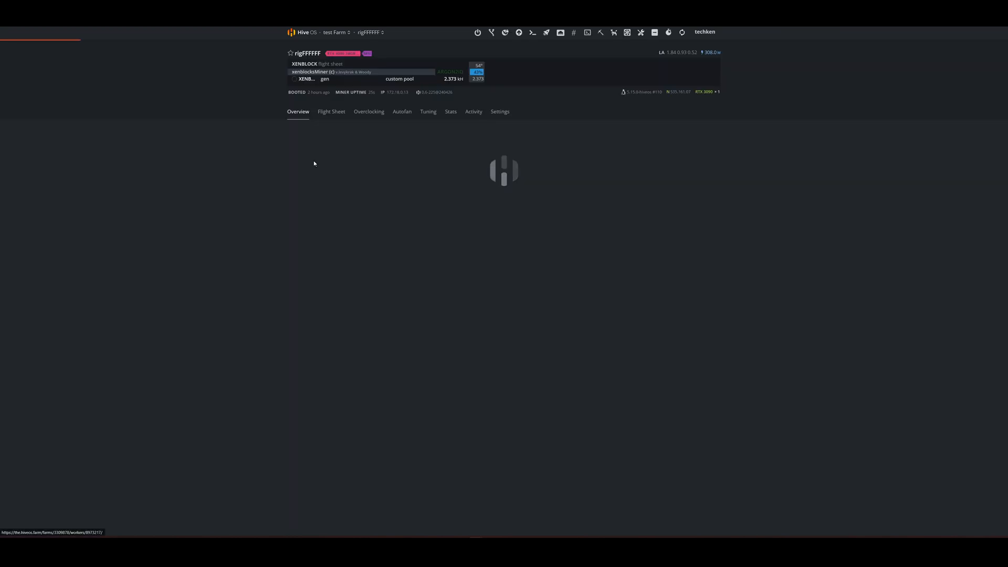